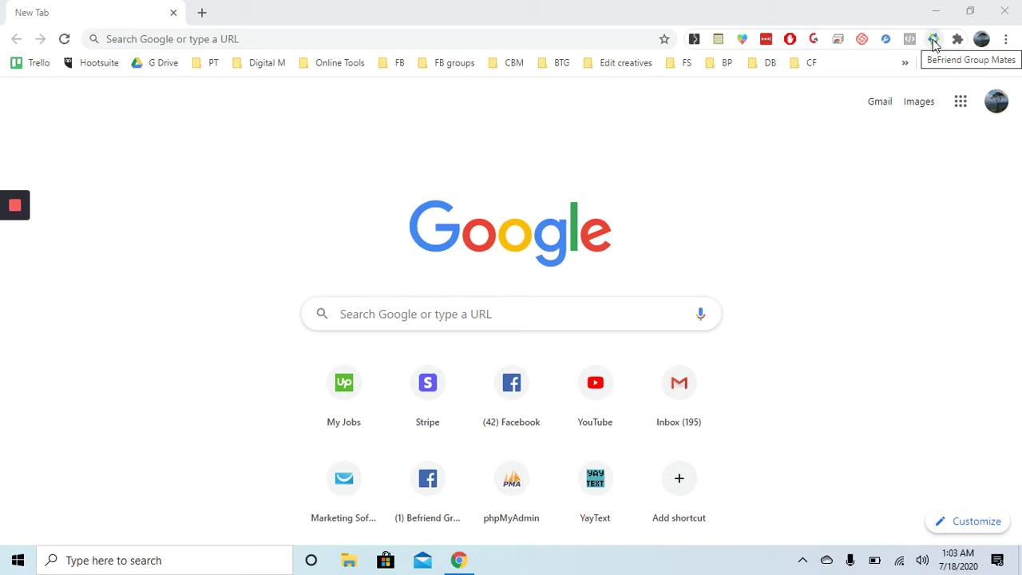
Sign in to Befriend Group Mates from its toolbar icon to reach the extension menu.
click(933, 42)
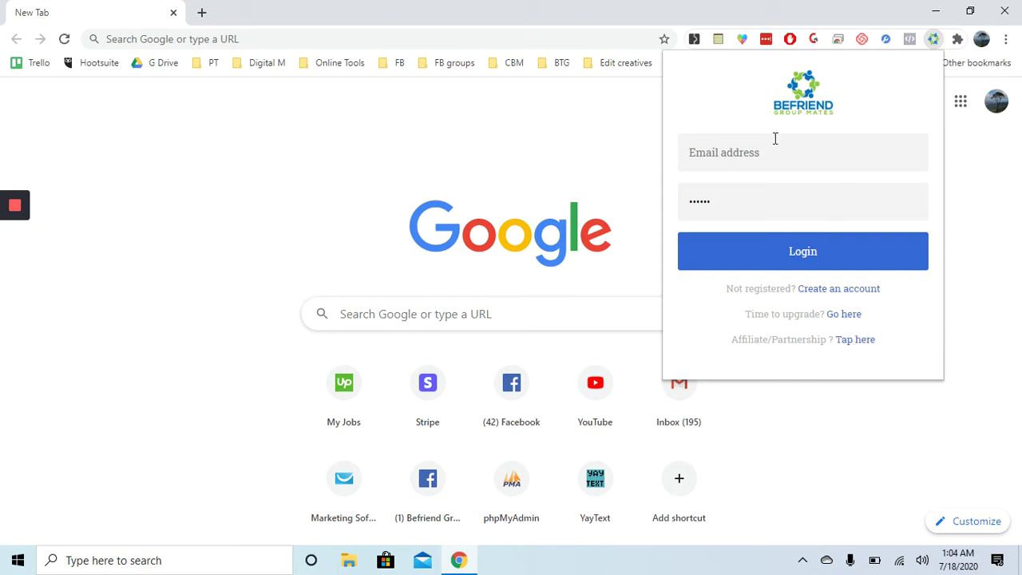
mouse_move(14, 209)
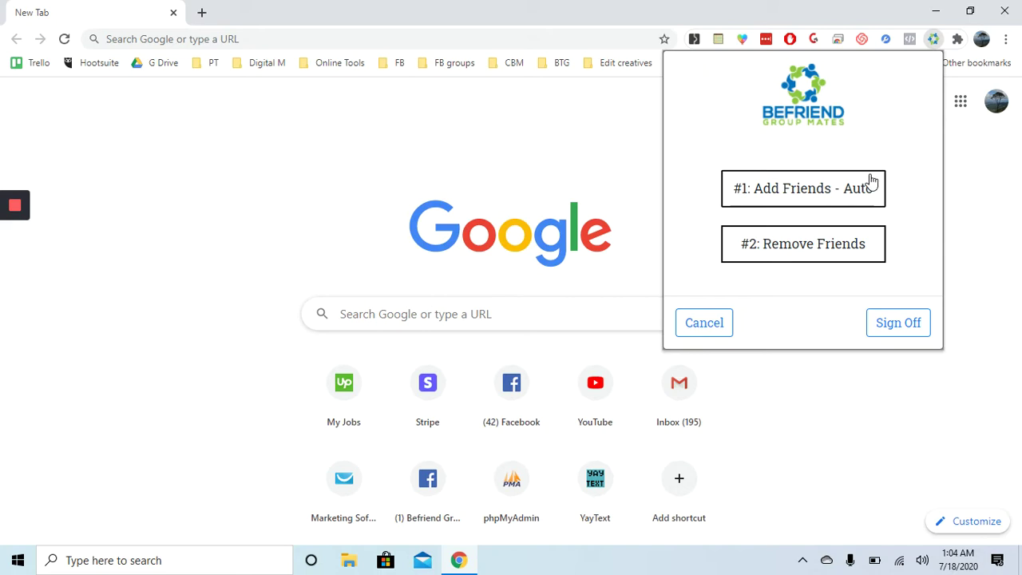
Choose Add Friends - Auto and set 10 friends to invite with 30 seconds between invites.
click(788, 186)
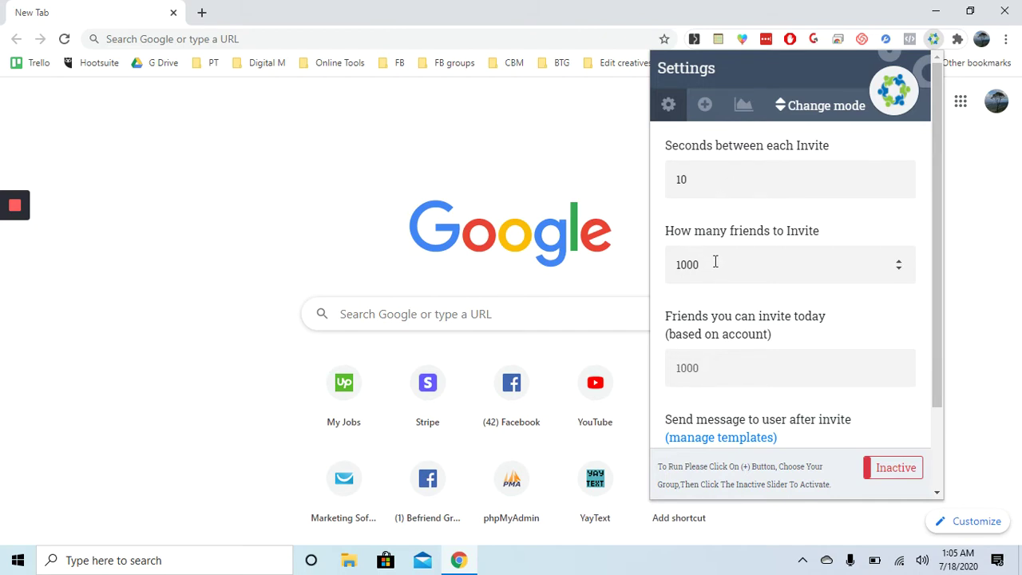
drag(714, 264, 651, 264)
text(50)
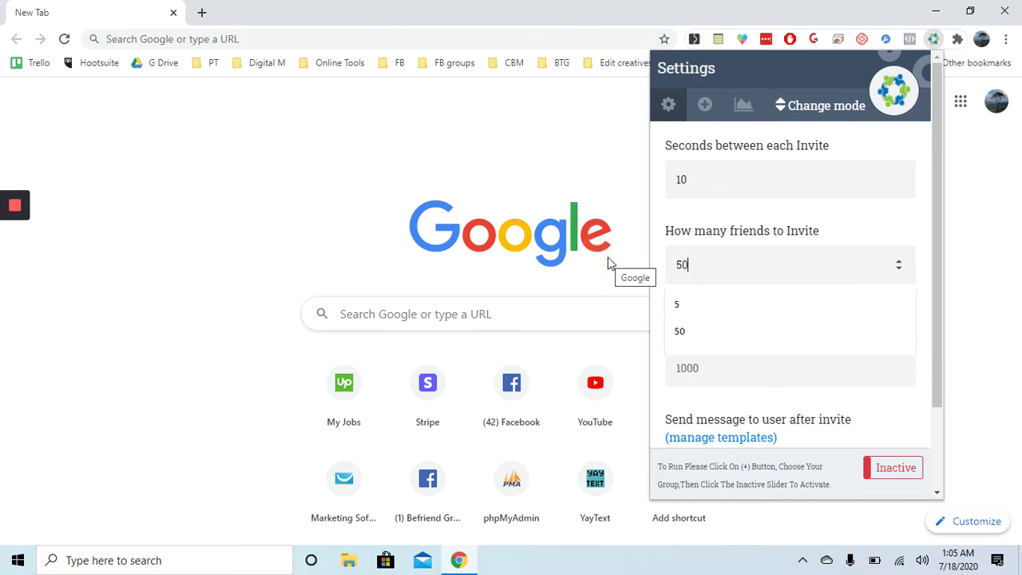
key(BackSpace)
key(BackSpace)
text(10)
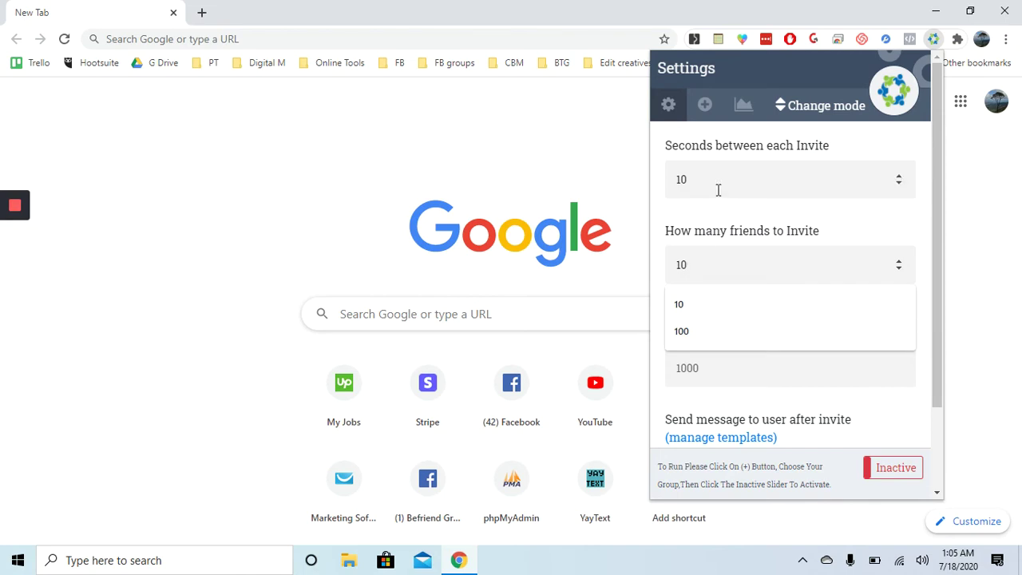
click(728, 179)
key(BackSpace)
key(BackSpace)
text(30)
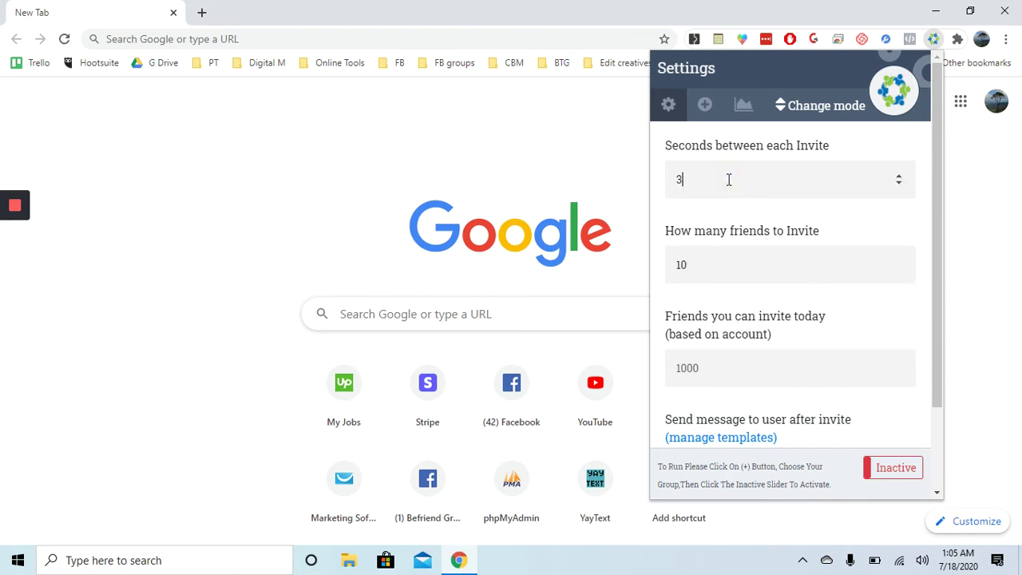
click(660, 255)
scroll(676, 249, down, 2)
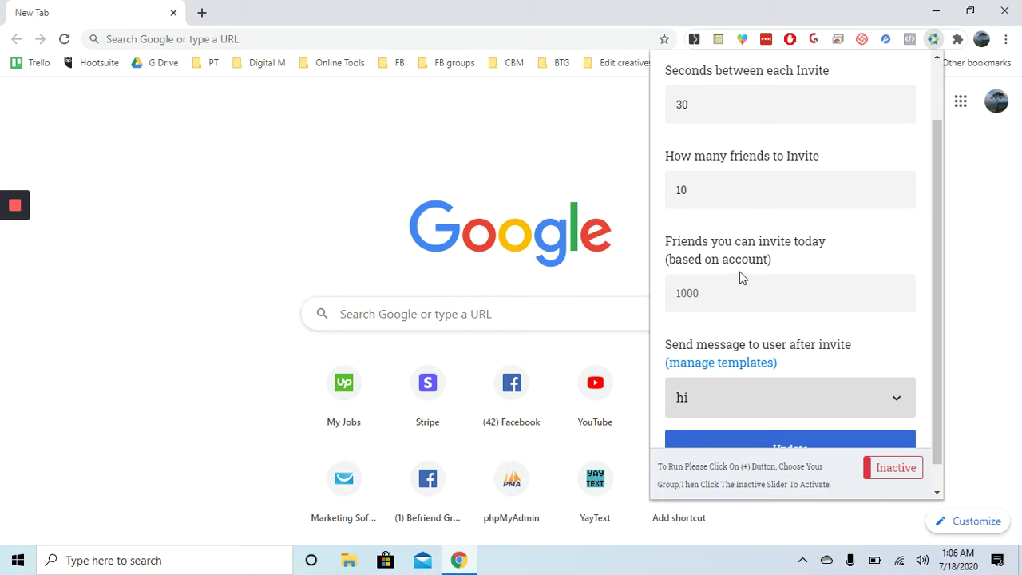
scroll(727, 267, down, 1)
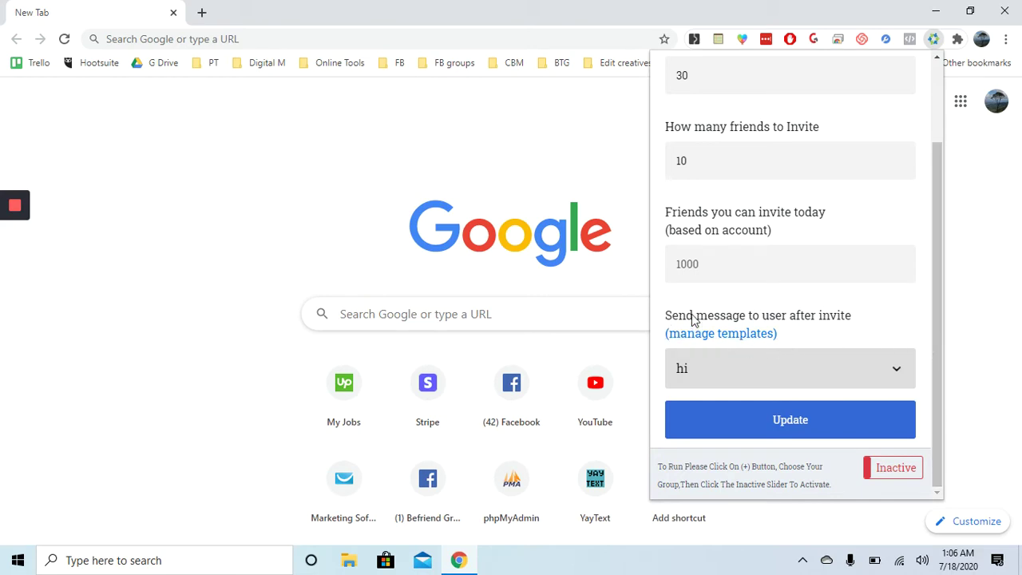
Open the template manager and bring up the 'hi' message template for editing.
click(736, 335)
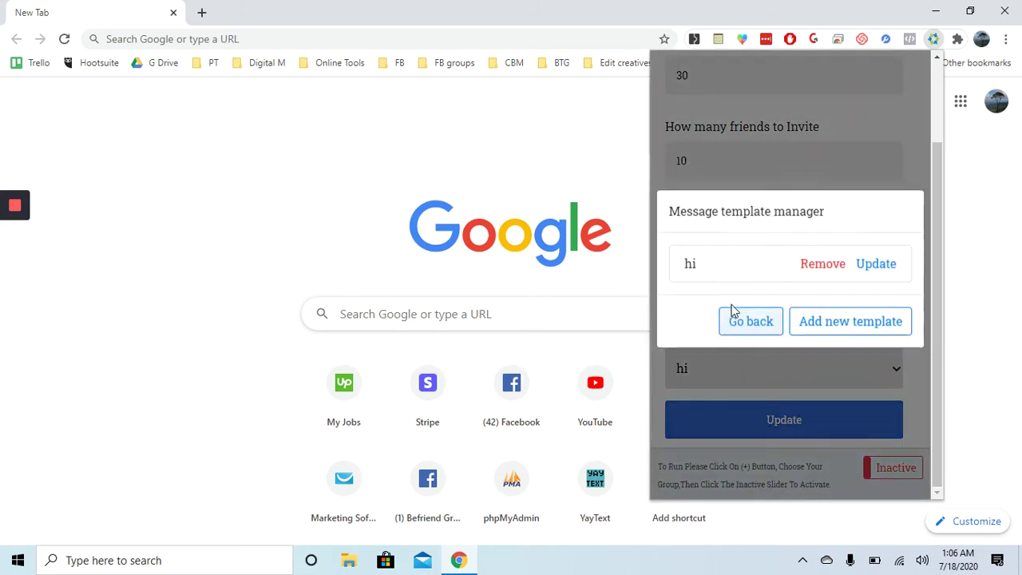
click(865, 270)
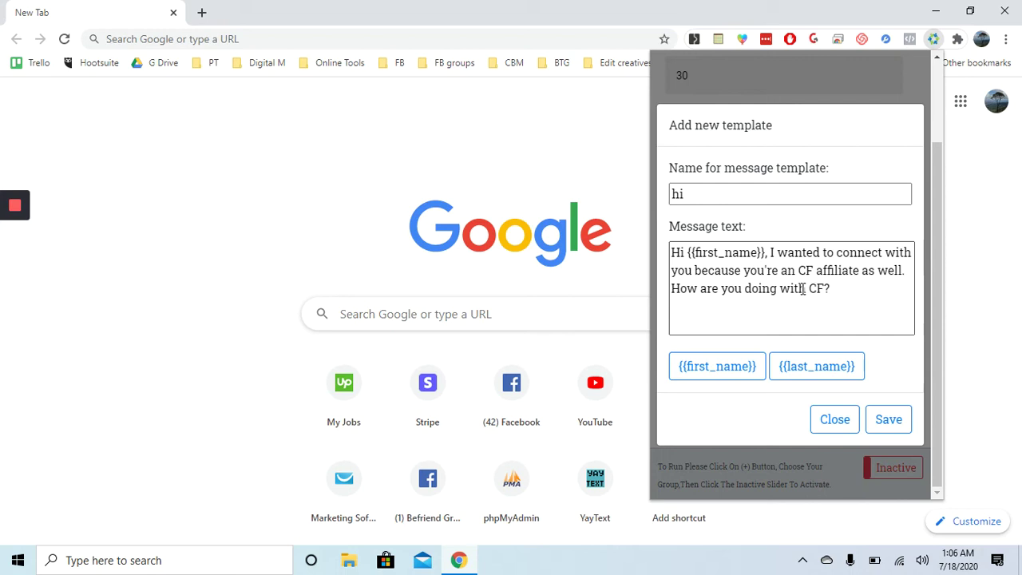
Save the 'hi' template and select it as the after-invite message.
click(878, 415)
click(755, 327)
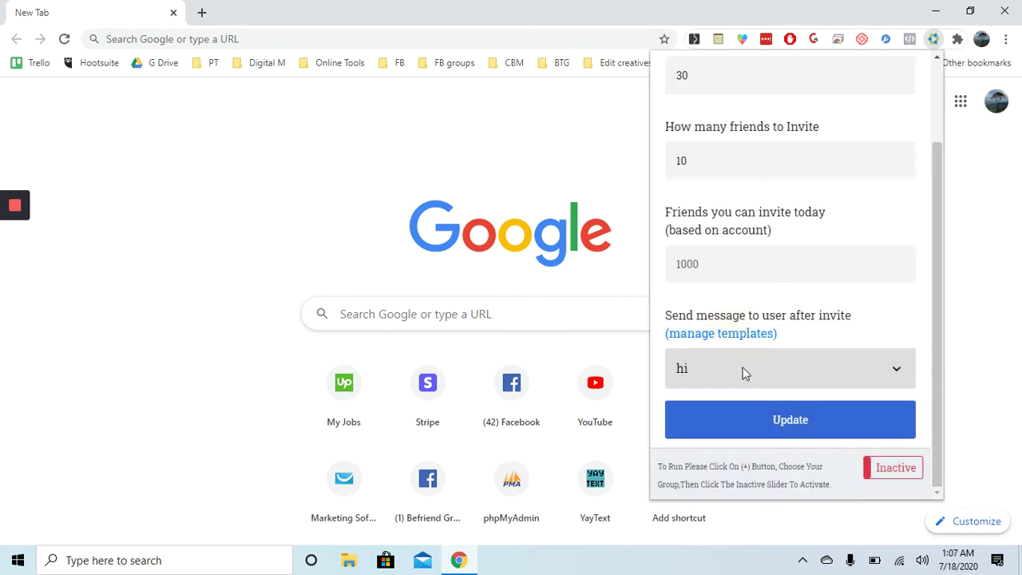
click(741, 370)
click(685, 424)
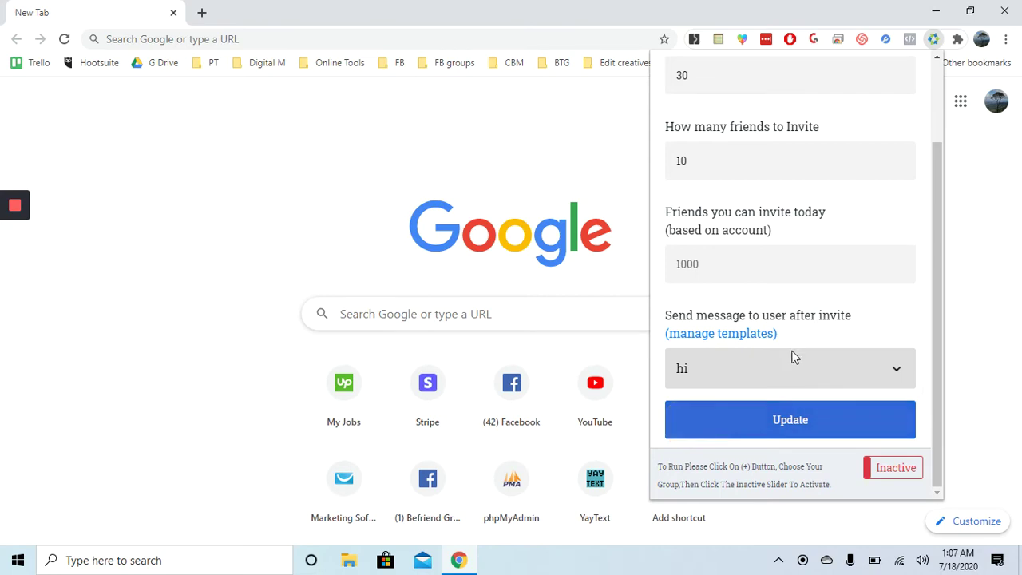
click(754, 427)
Re-enter 10 as the friends-to-invite count and update the settings.
click(721, 159)
key(BackSpace)
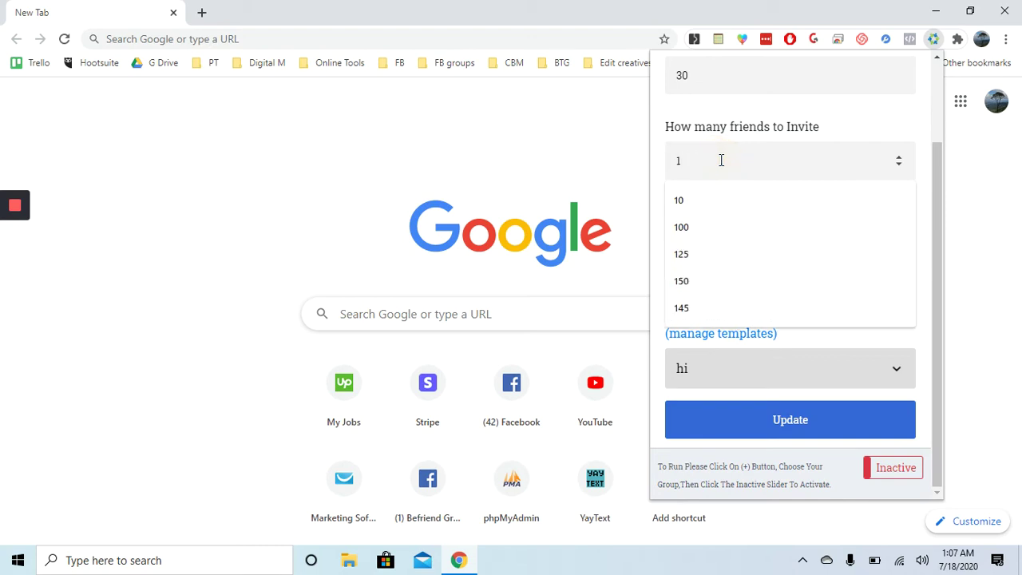
text(0)
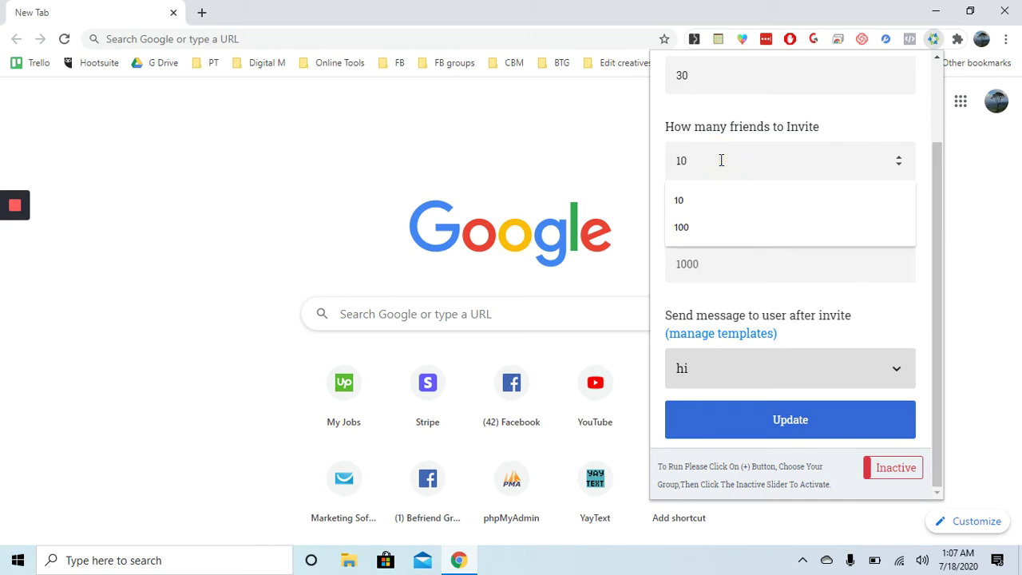
click(777, 420)
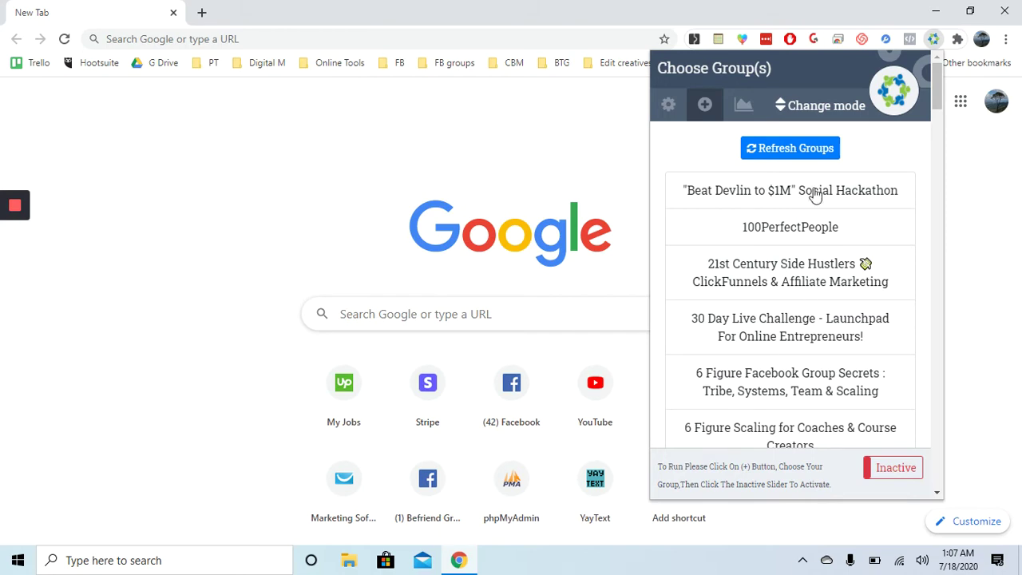
Refresh the groups, pick ClickFunnels Avengers (Affiliates), and switch the automation to Active.
click(815, 148)
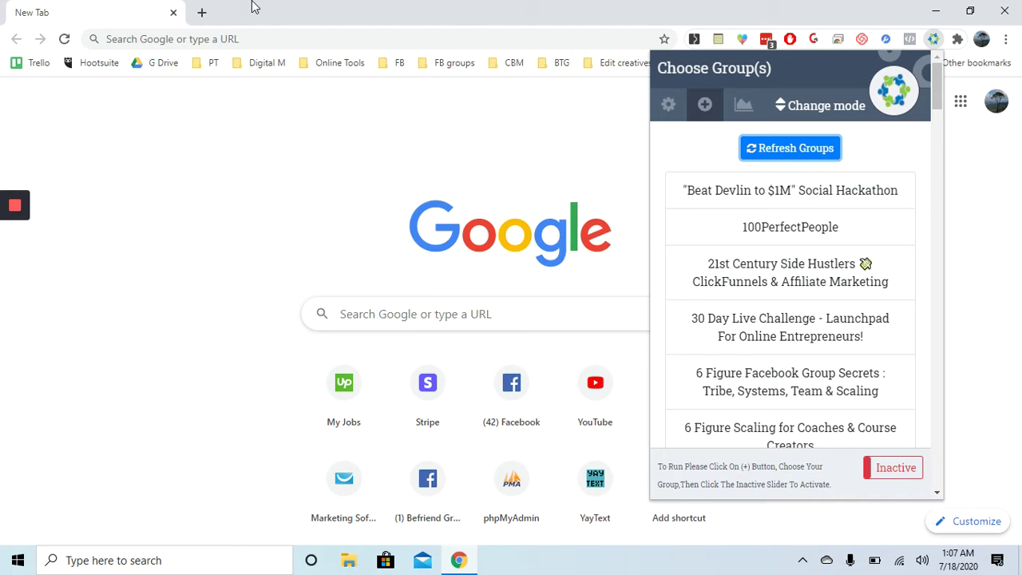
scroll(864, 304, down, 8)
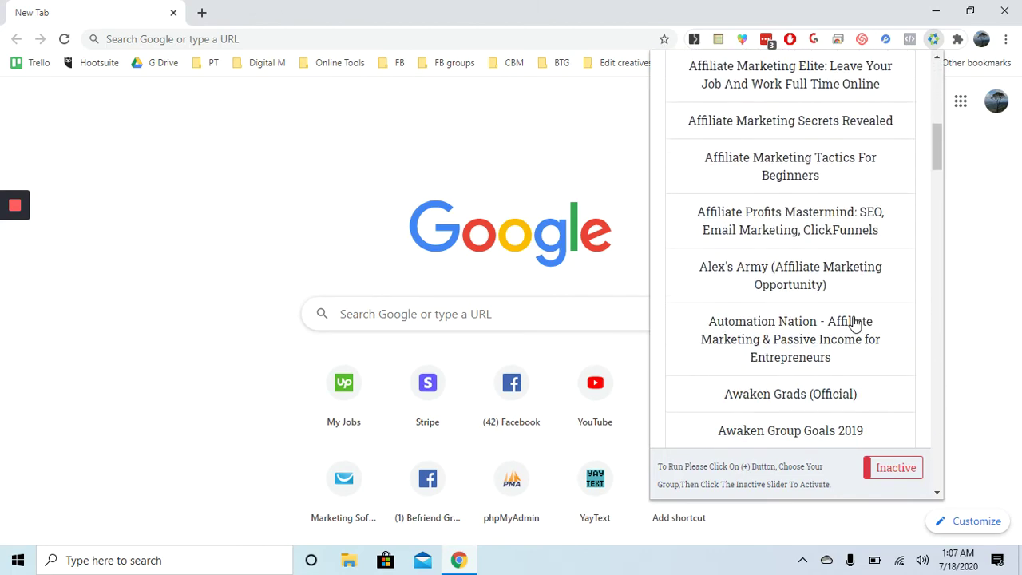
scroll(855, 323, down, 5)
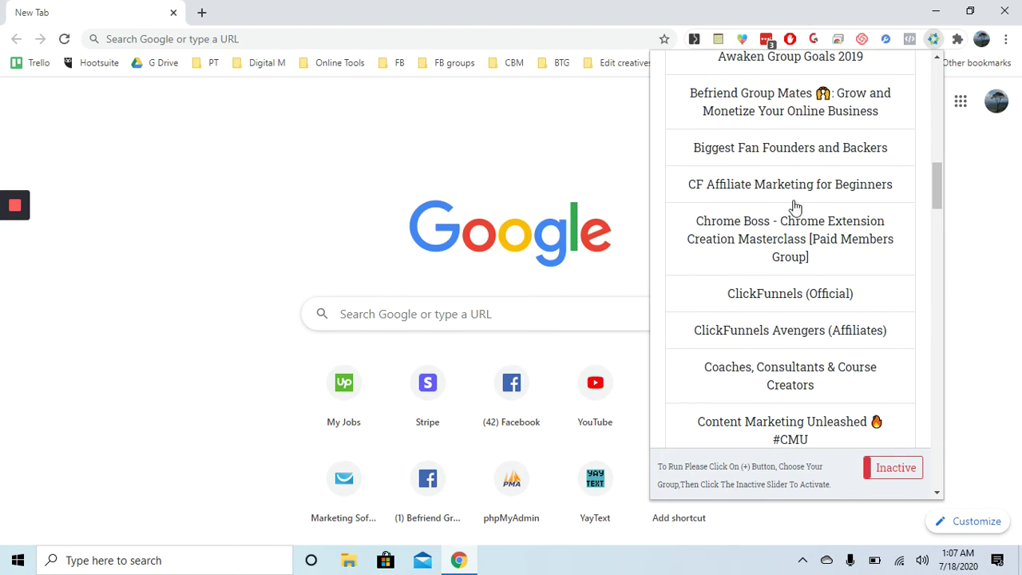
click(771, 334)
click(881, 470)
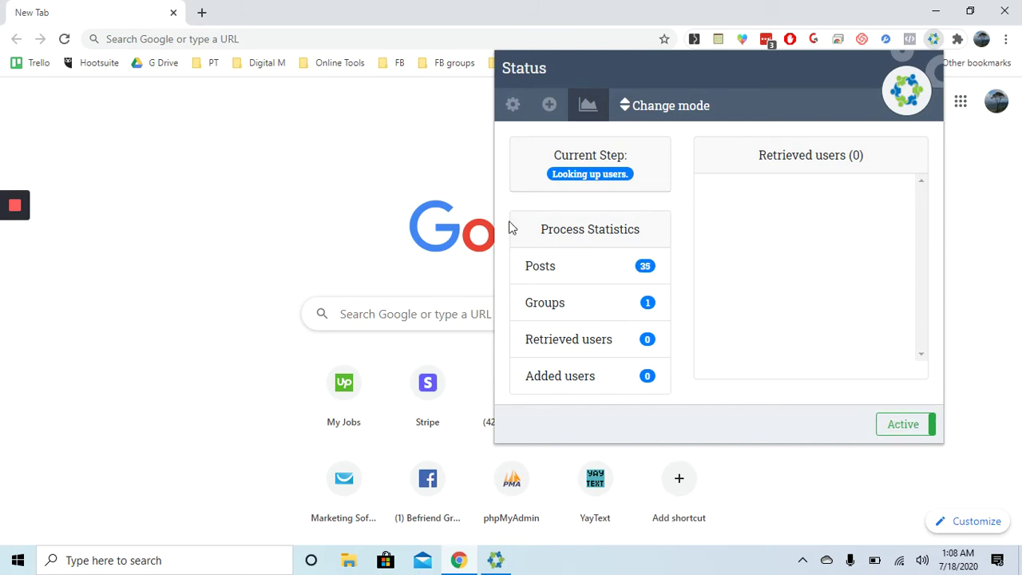
Wait while the automation opens a group member's profile and sends a friend request.
mouse_move(8, 212)
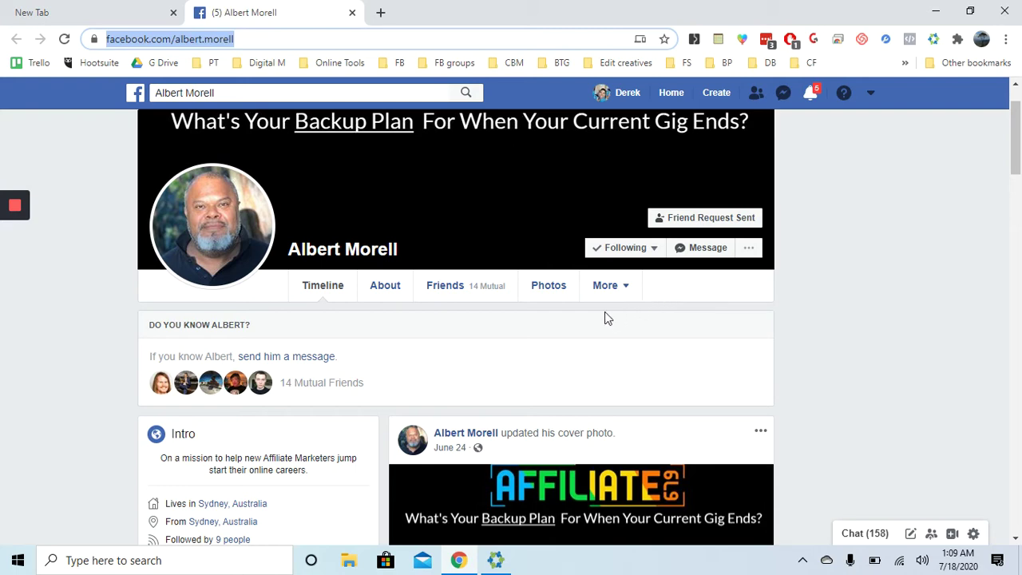
Check the extension's Status panel as more profiles open and friend requests go out.
click(934, 40)
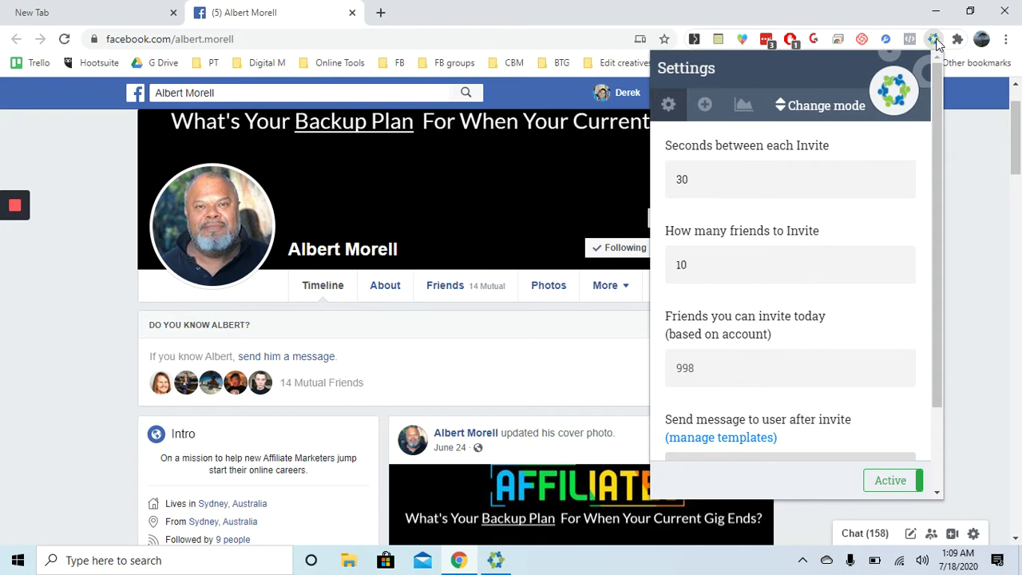
click(744, 105)
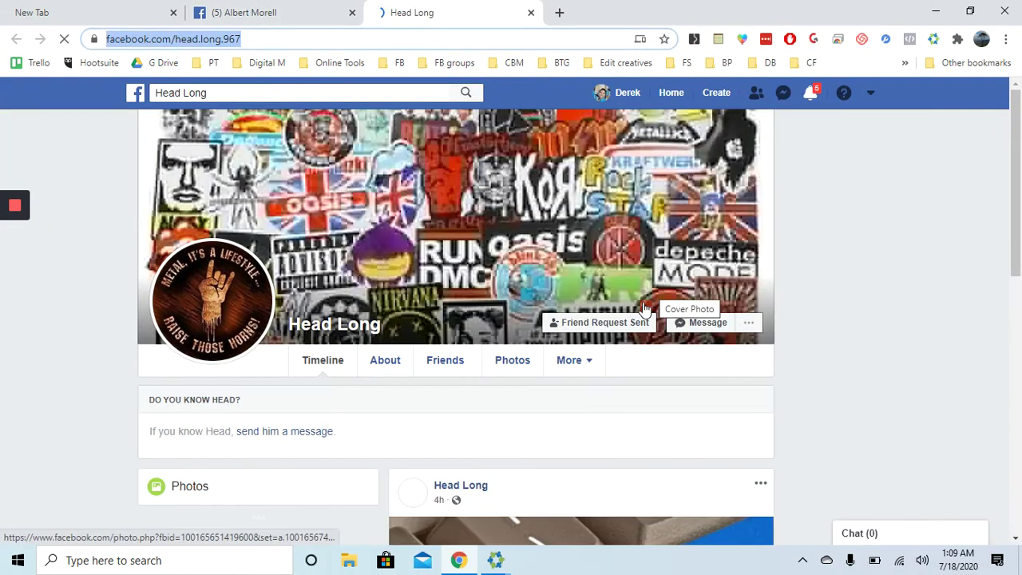
mouse_move(617, 322)
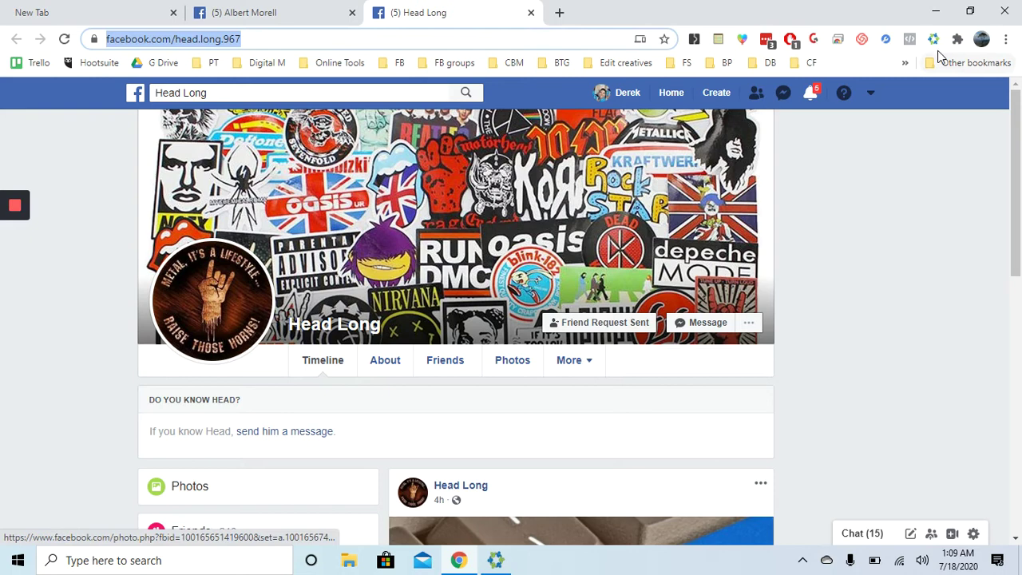
click(934, 39)
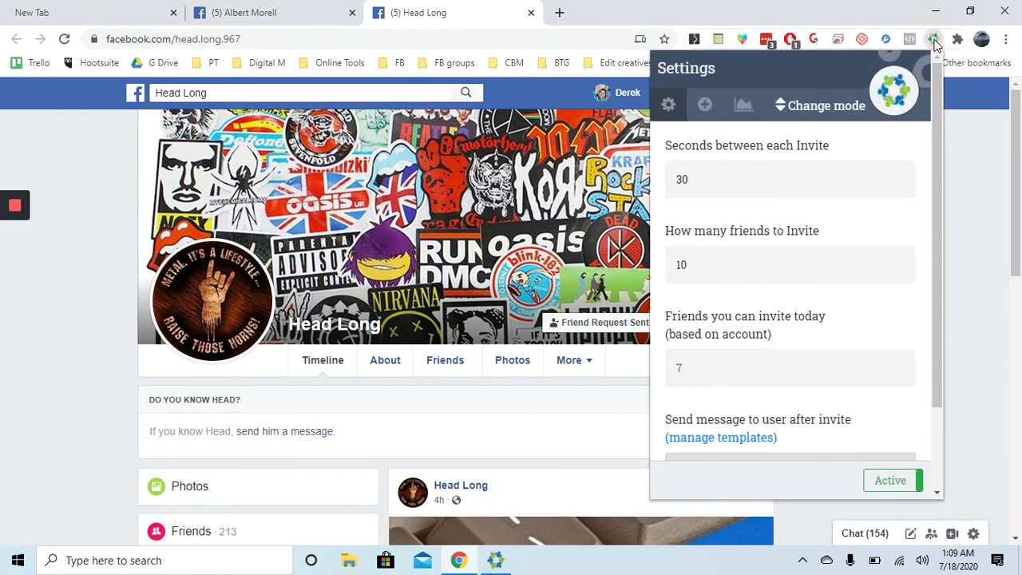
click(744, 107)
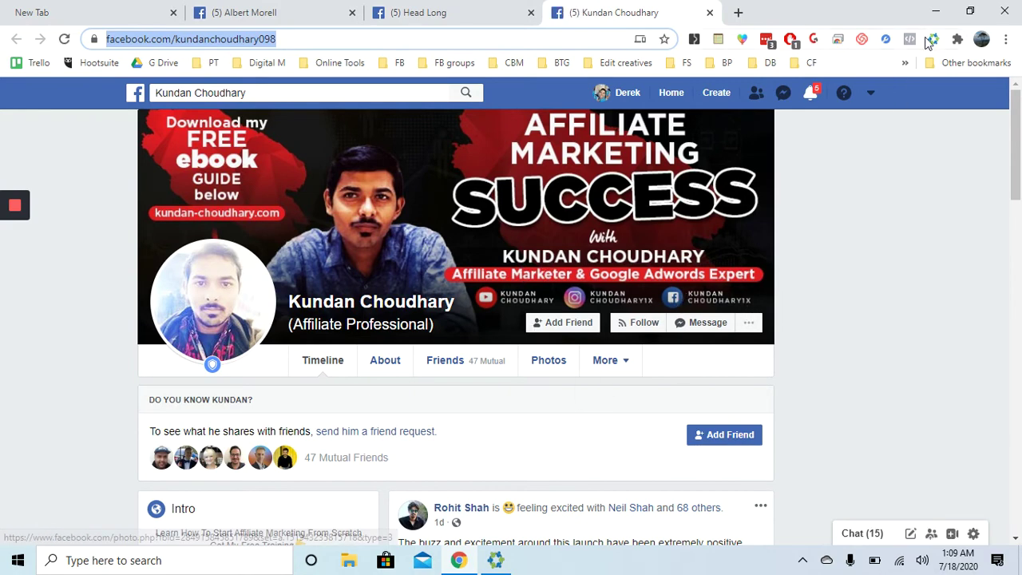
Review the automation status, then reload the group member's profile to show the request sent.
click(931, 39)
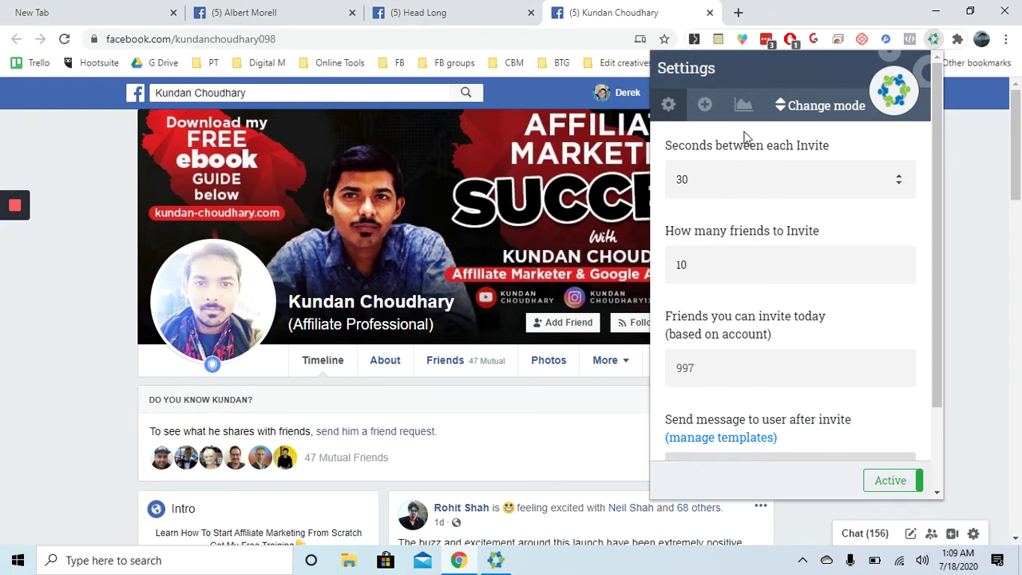
click(744, 105)
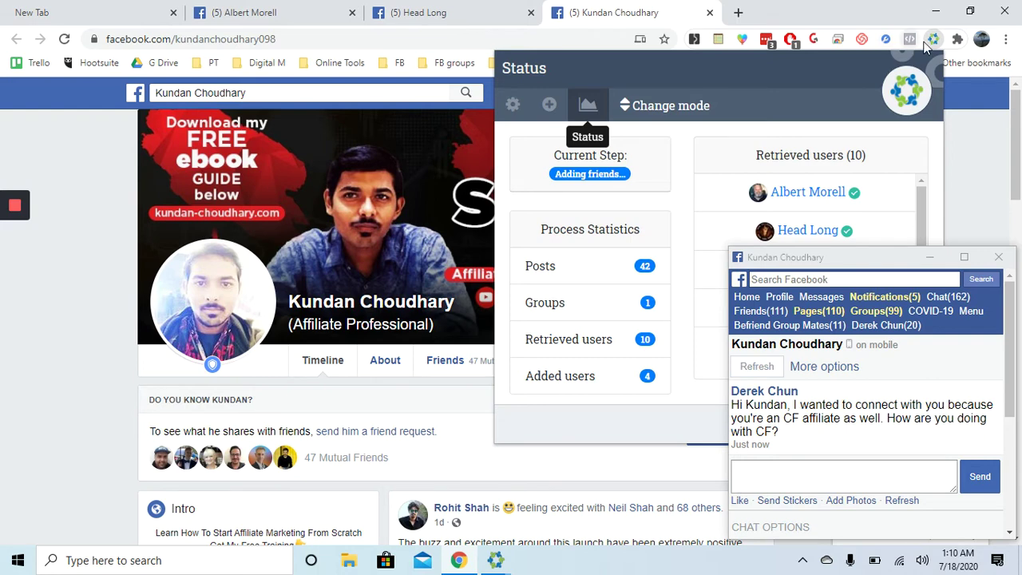
click(931, 39)
click(932, 39)
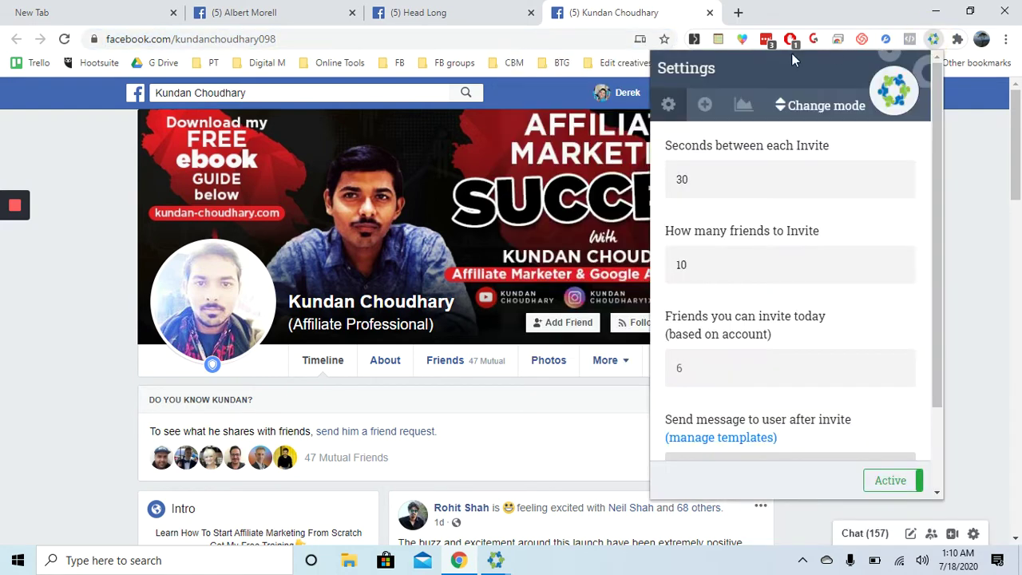
click(741, 105)
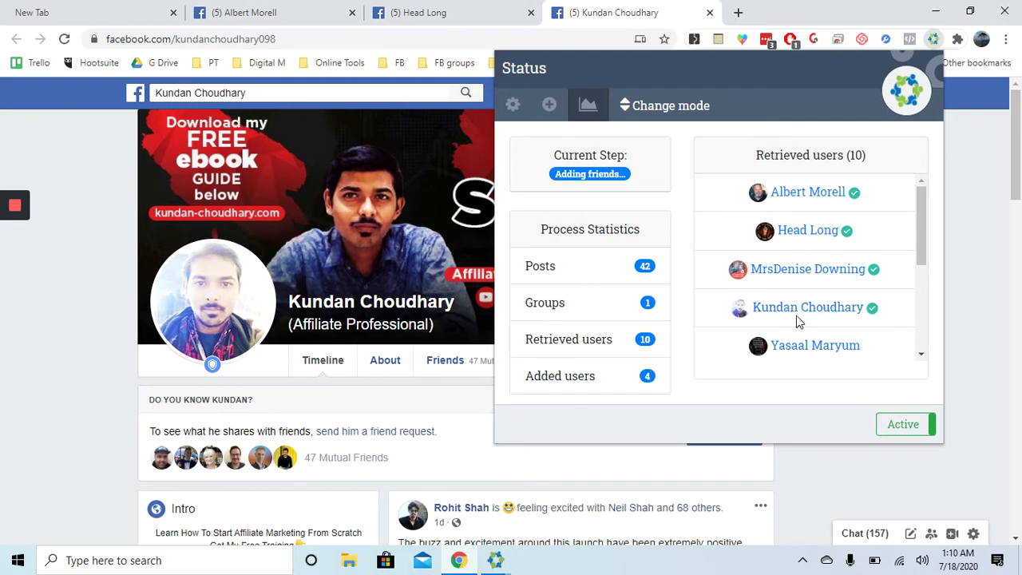
click(591, 9)
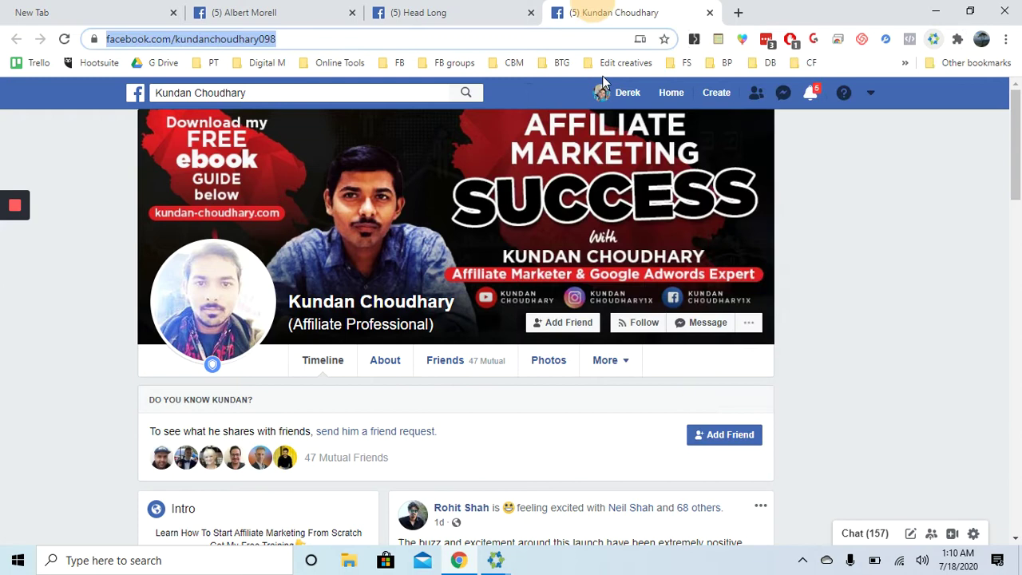
click(426, 257)
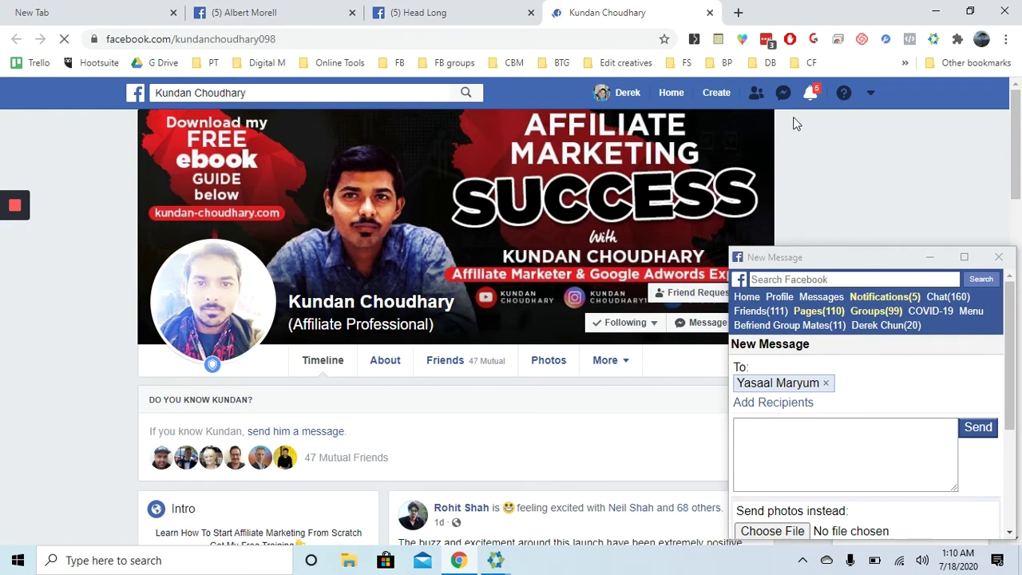
Open Facebook's Messenger list to see the automated connection greetings.
click(783, 93)
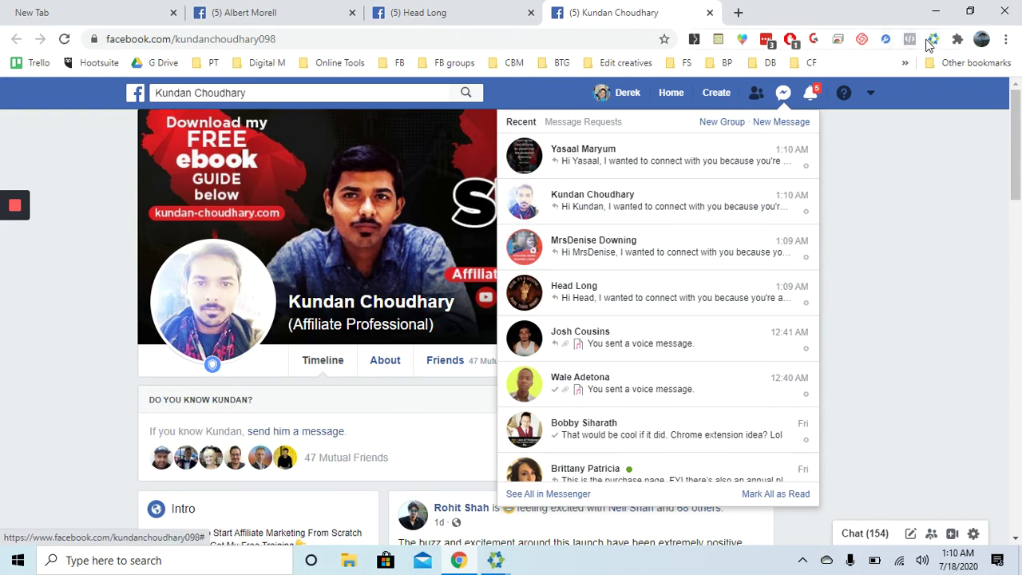
Switch the friend-adding automation from Active to Inactive in the Status panel.
click(932, 39)
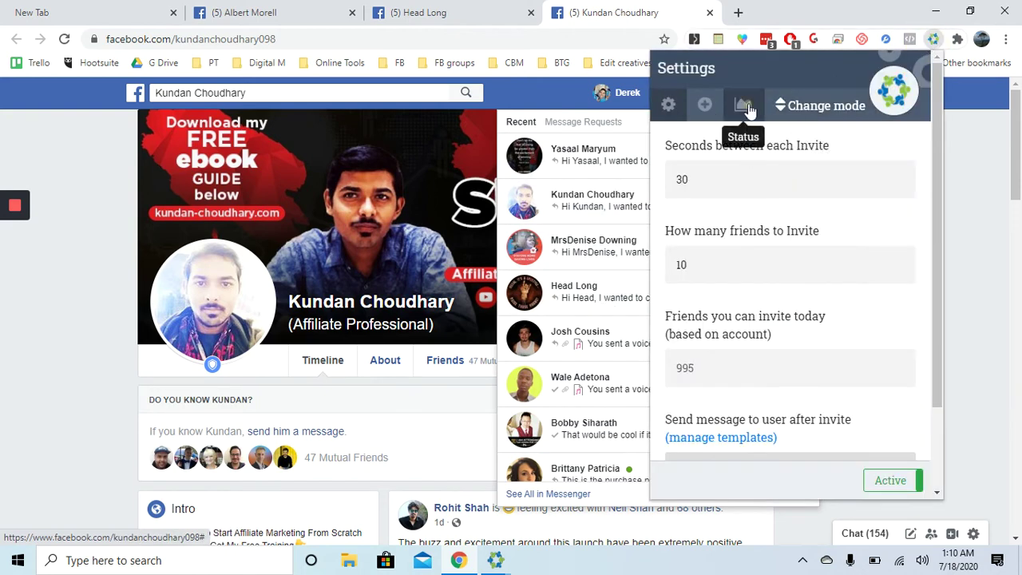
click(749, 110)
scroll(799, 288, down, 2)
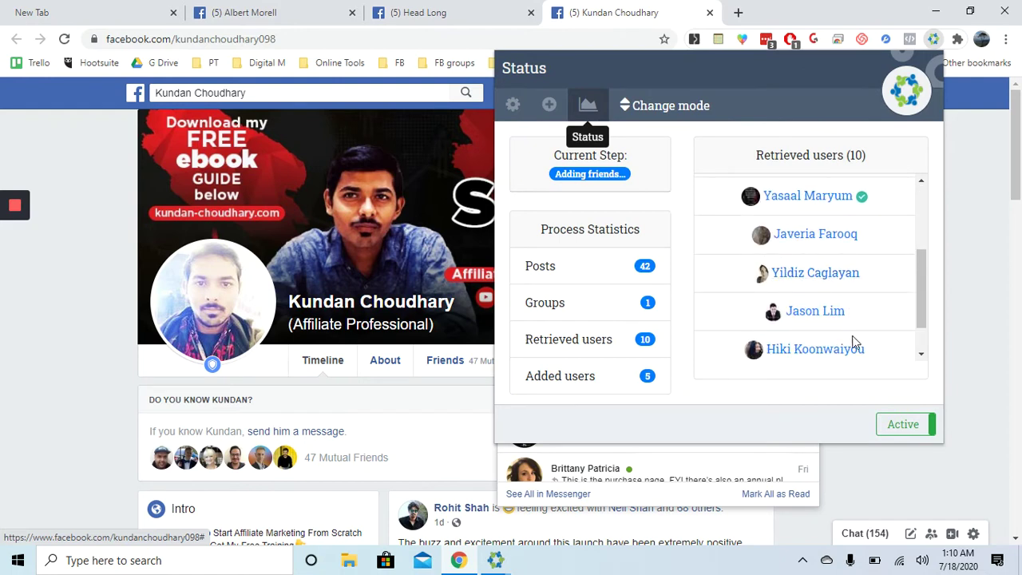
click(905, 426)
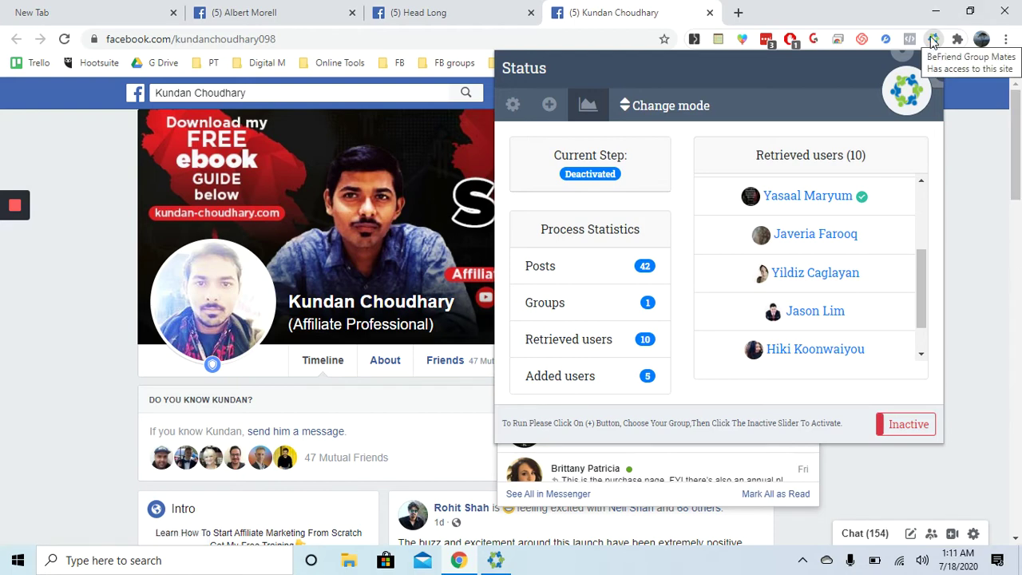
Close the conversations list and open the extension's friend Dashboard via Change mode.
click(932, 40)
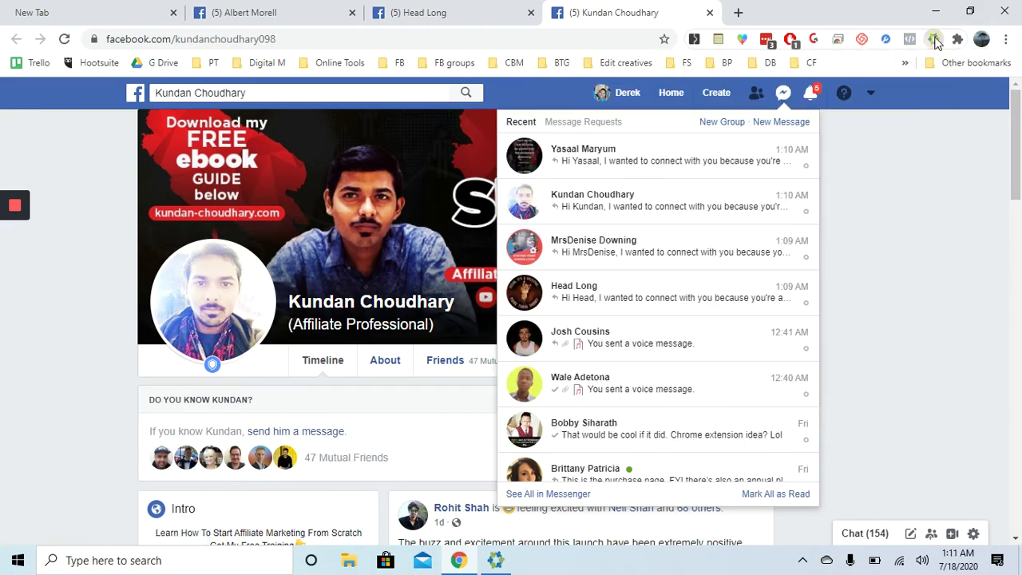
click(884, 276)
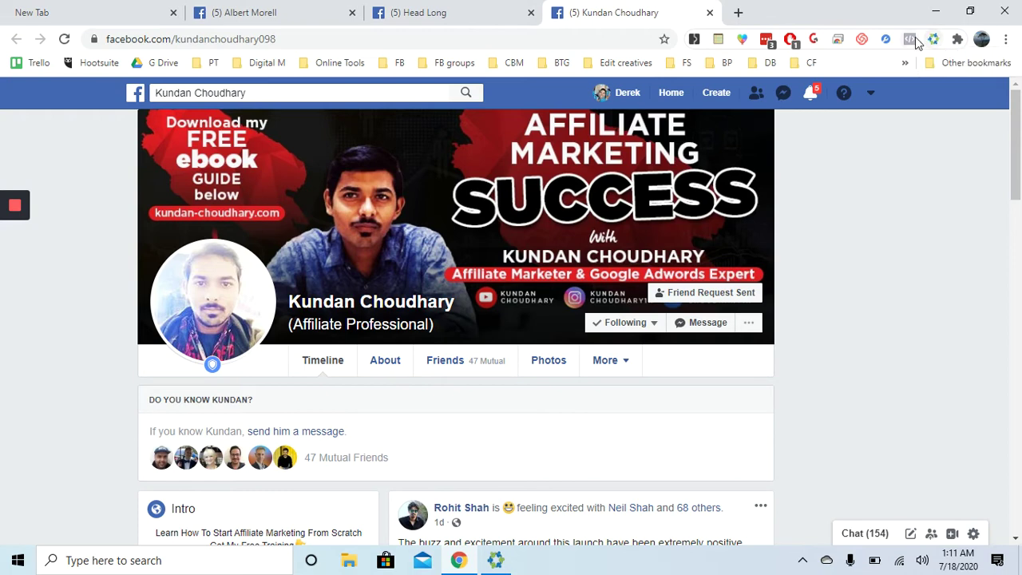
click(934, 40)
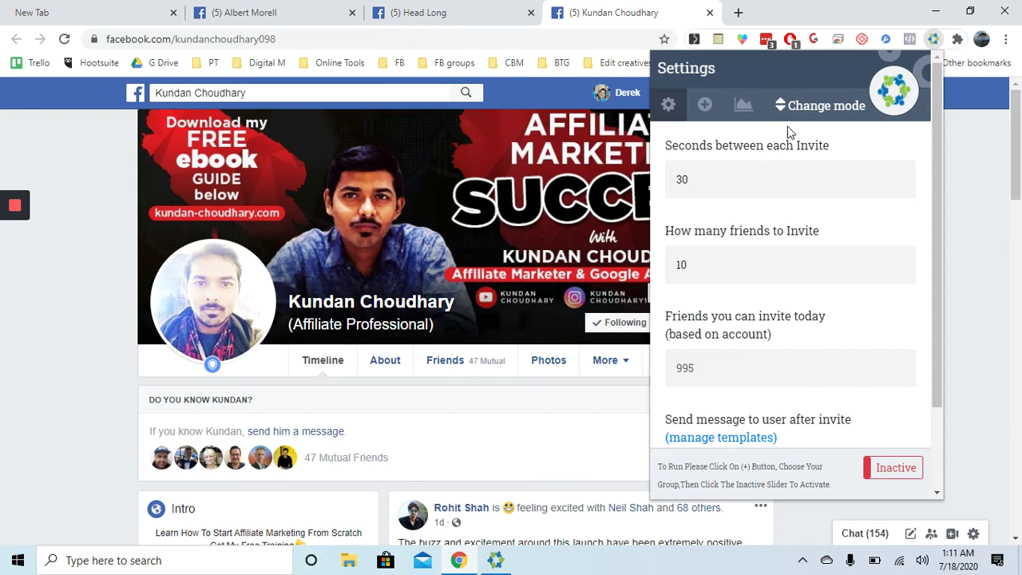
click(823, 99)
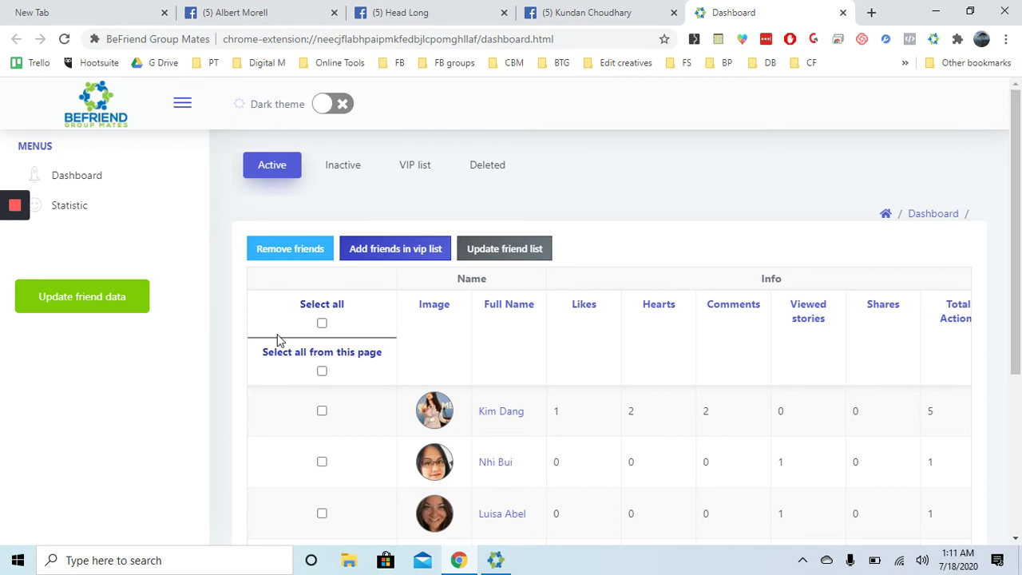
Reload the full friend list from Facebook, then close the extra Facebook profile tabs.
click(516, 250)
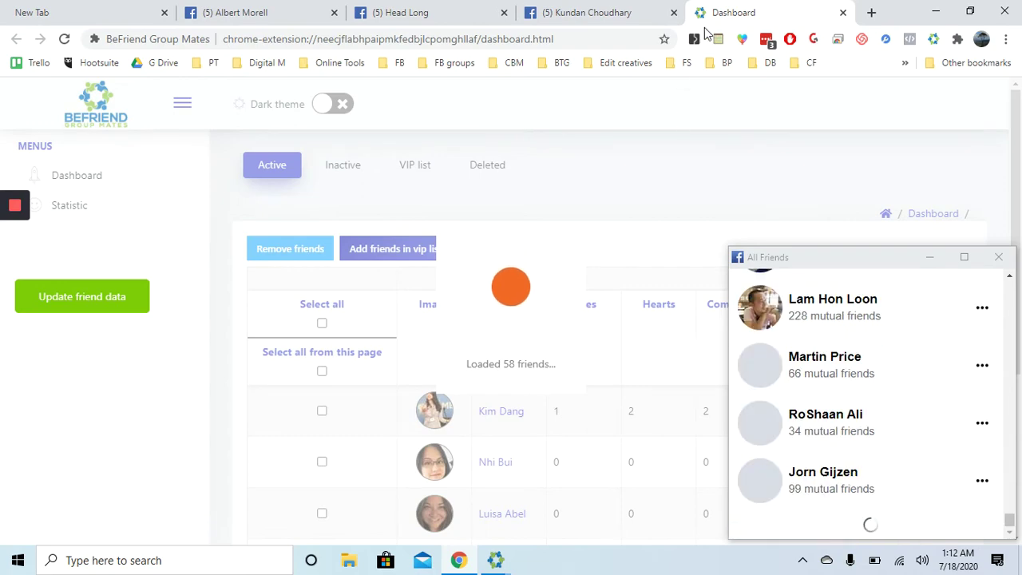
key(ctrl+Page_Up)
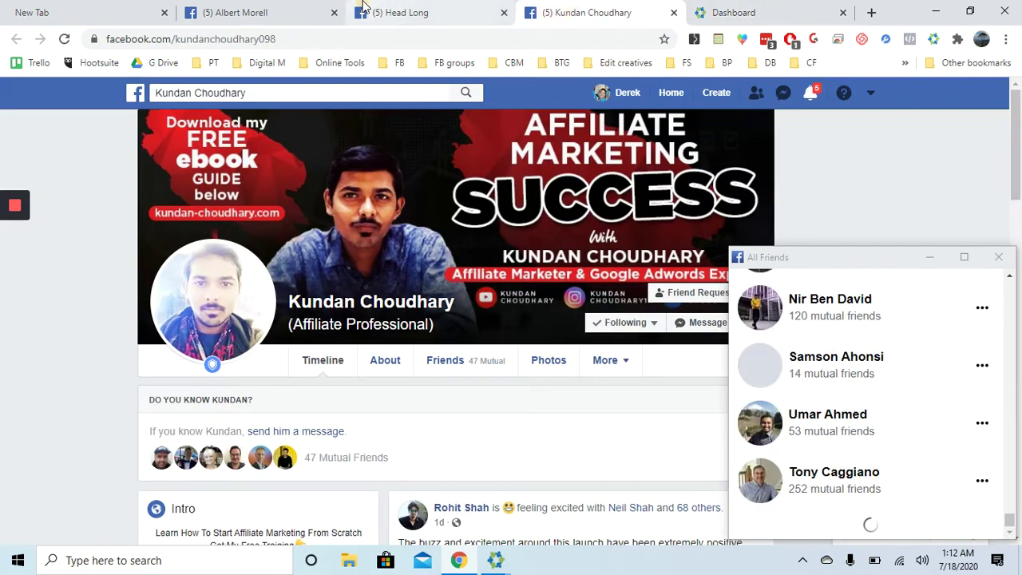
key(ctrl+Page_Up)
key(ctrl+Page_Up)
click(491, 6)
click(141, 7)
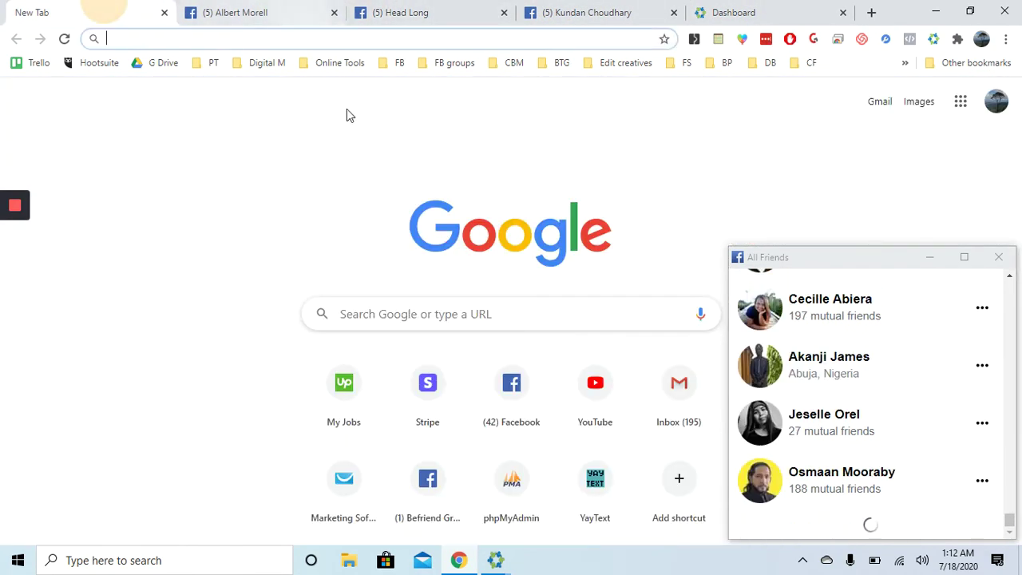
click(581, 6)
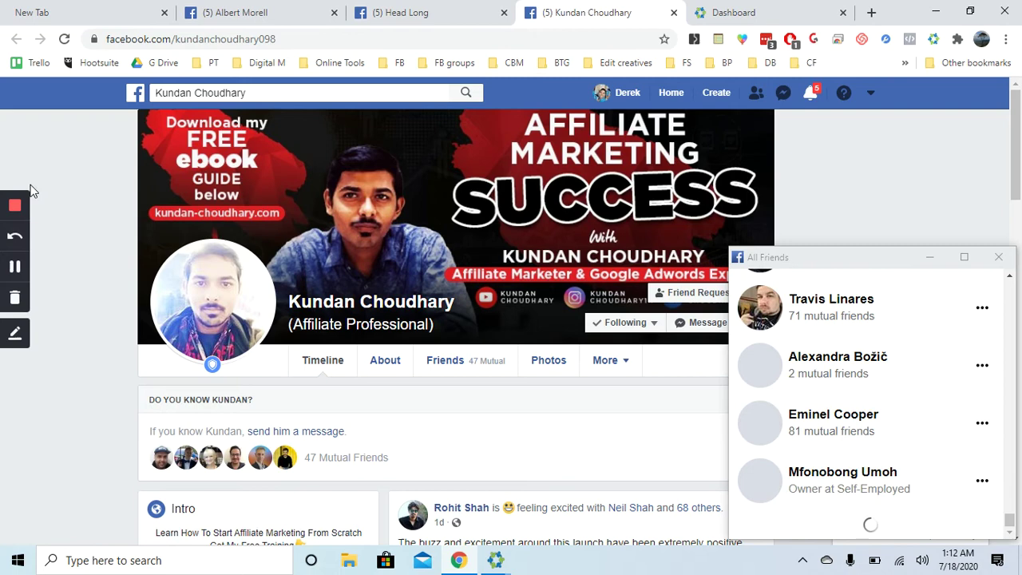
click(11, 270)
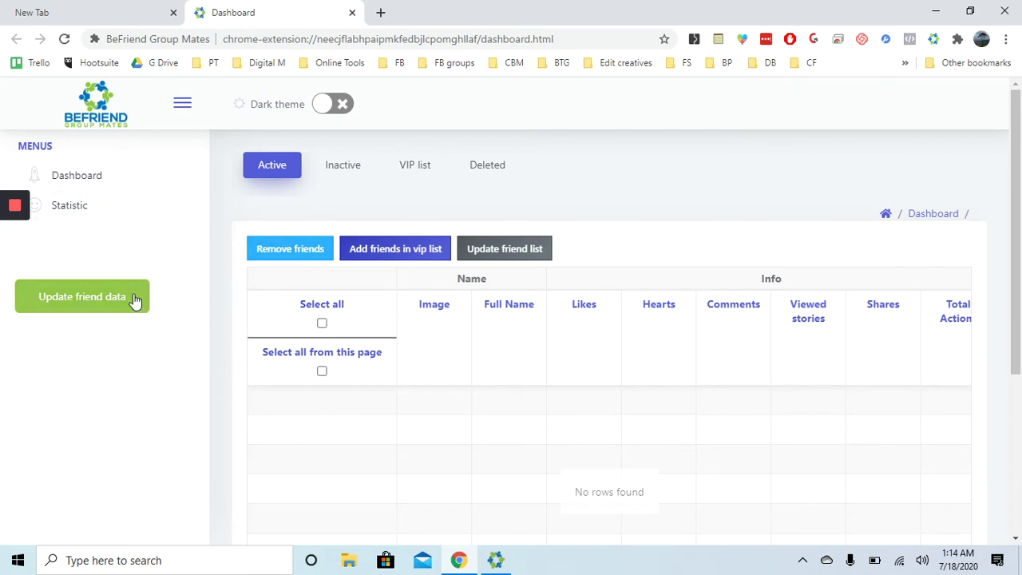
Load friend interaction data for a 3 months time range with a post count of 10.
click(100, 295)
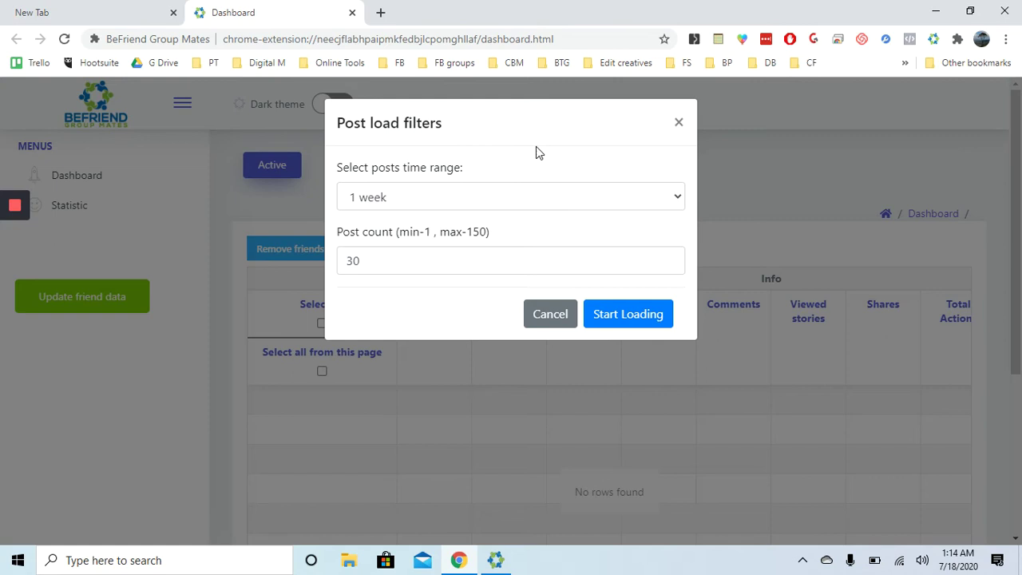
click(533, 197)
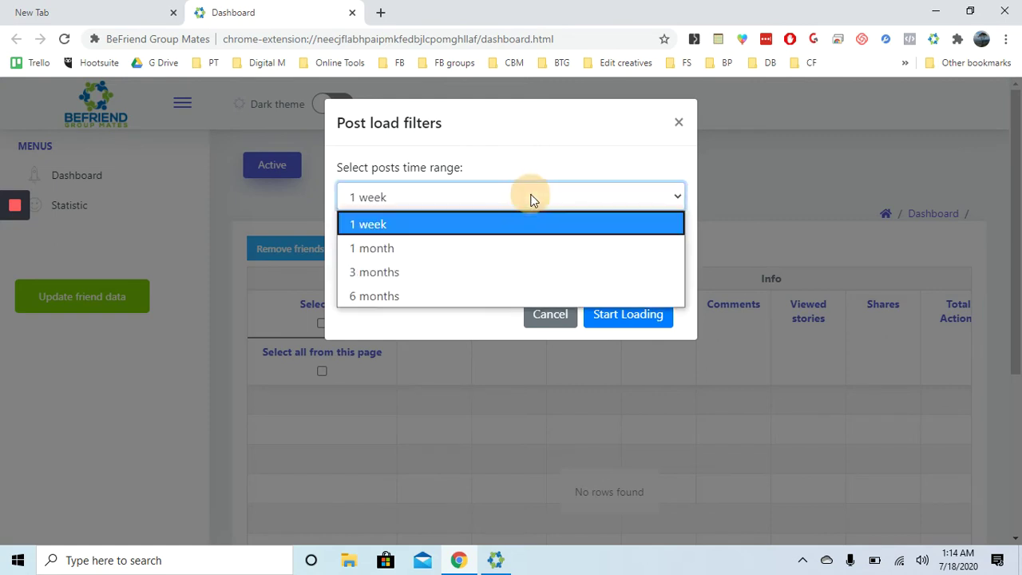
click(500, 274)
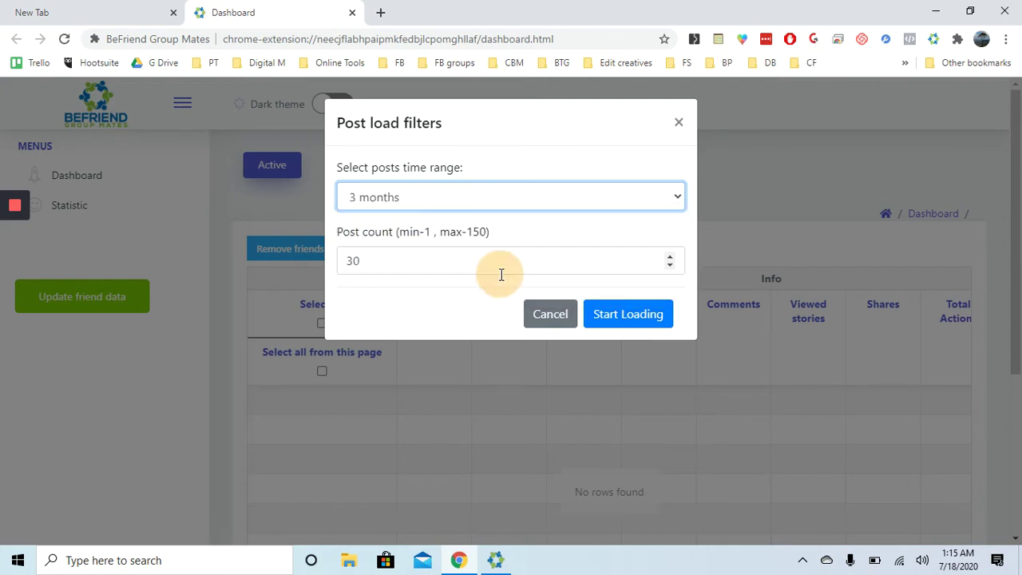
click(459, 257)
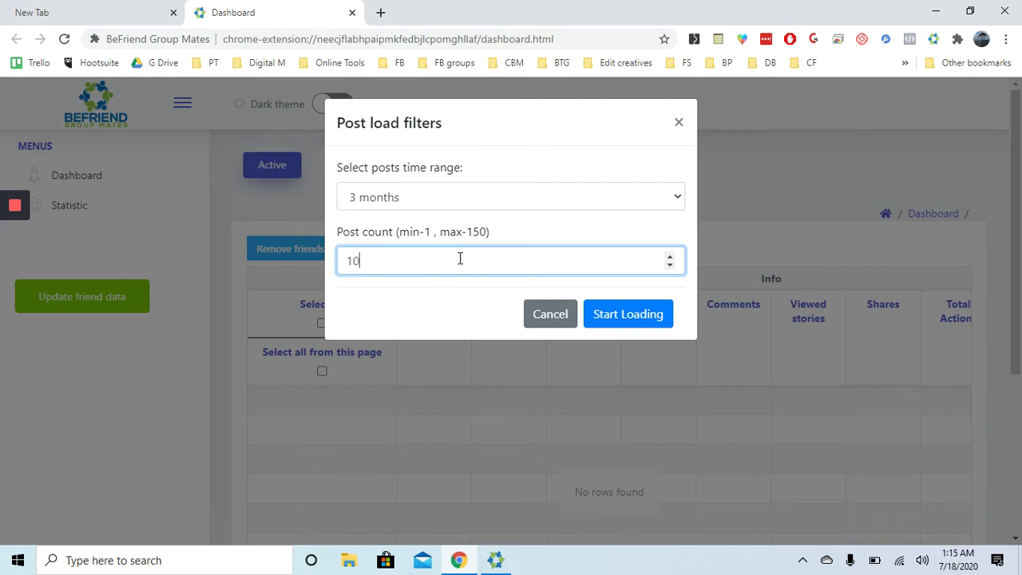
click(625, 313)
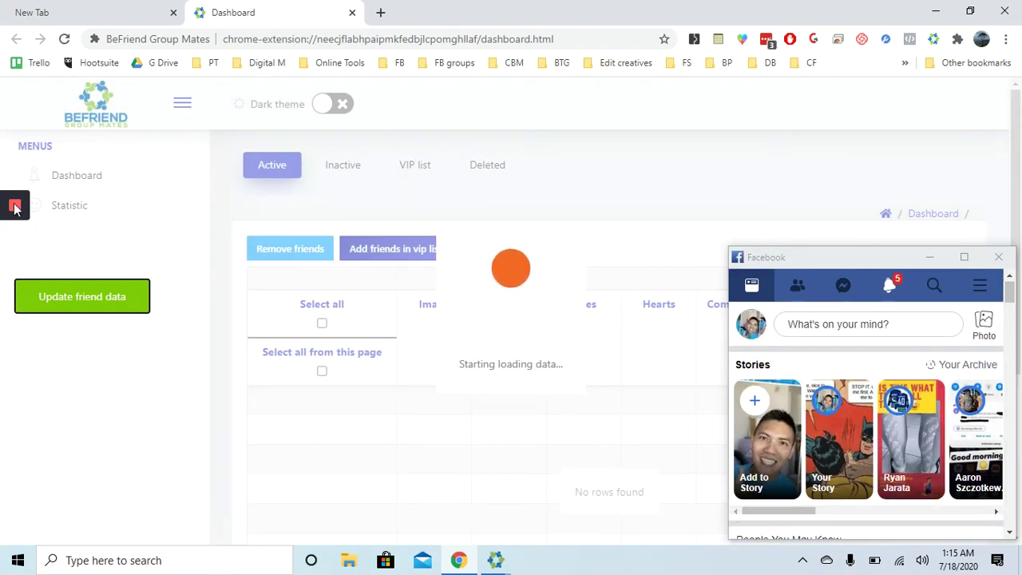
Review the loaded interaction counts in the Active friends table.
mouse_move(14, 205)
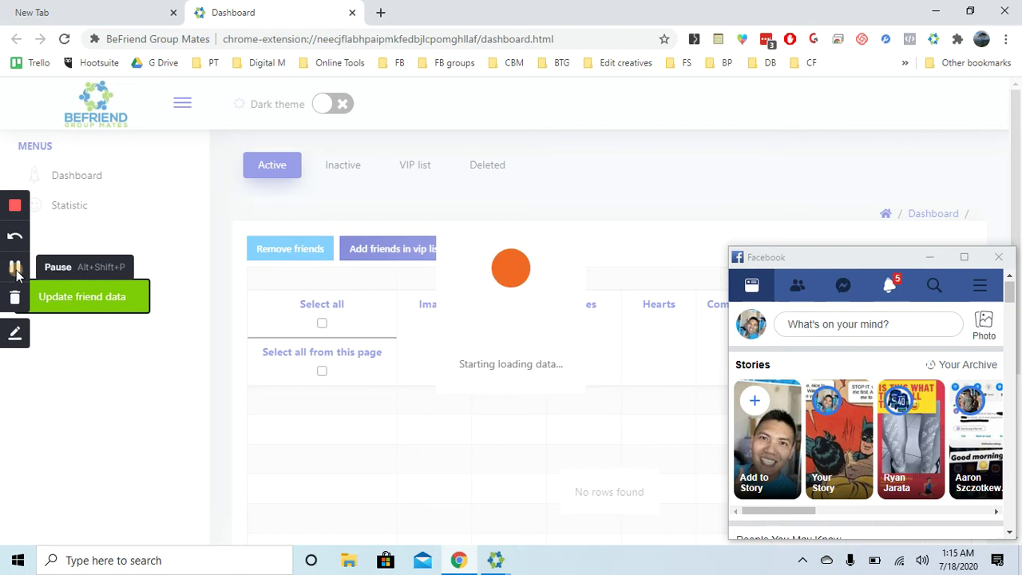
click(16, 268)
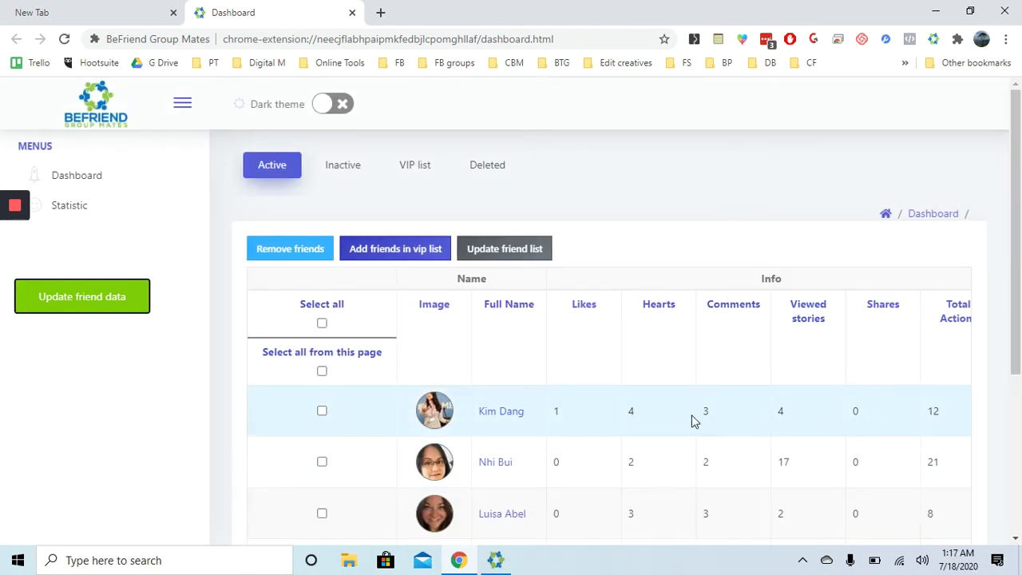
scroll(693, 418, down, 1)
scroll(693, 419, up, 1)
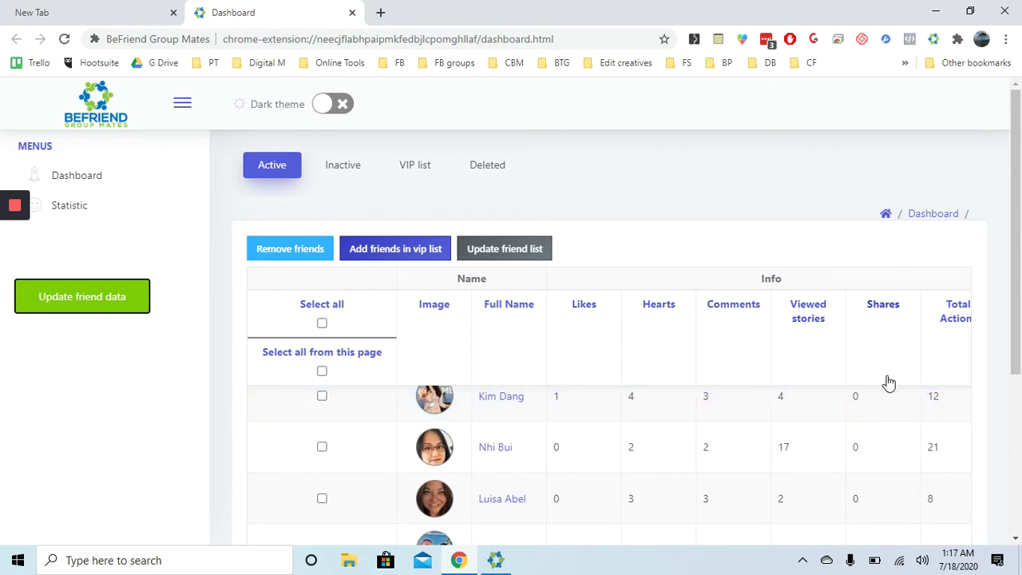
scroll(828, 376, right, 1)
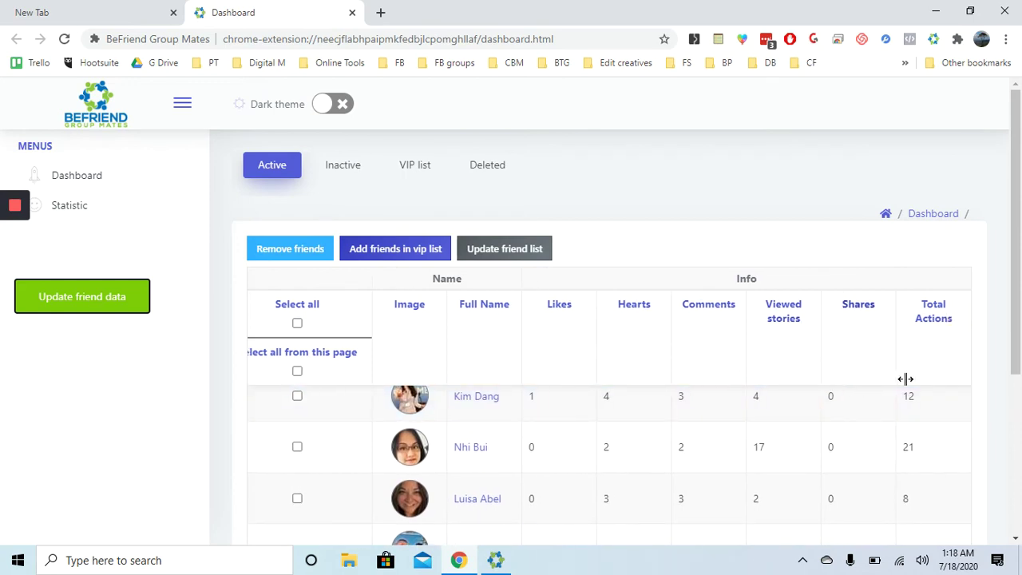
scroll(902, 446, up, 1)
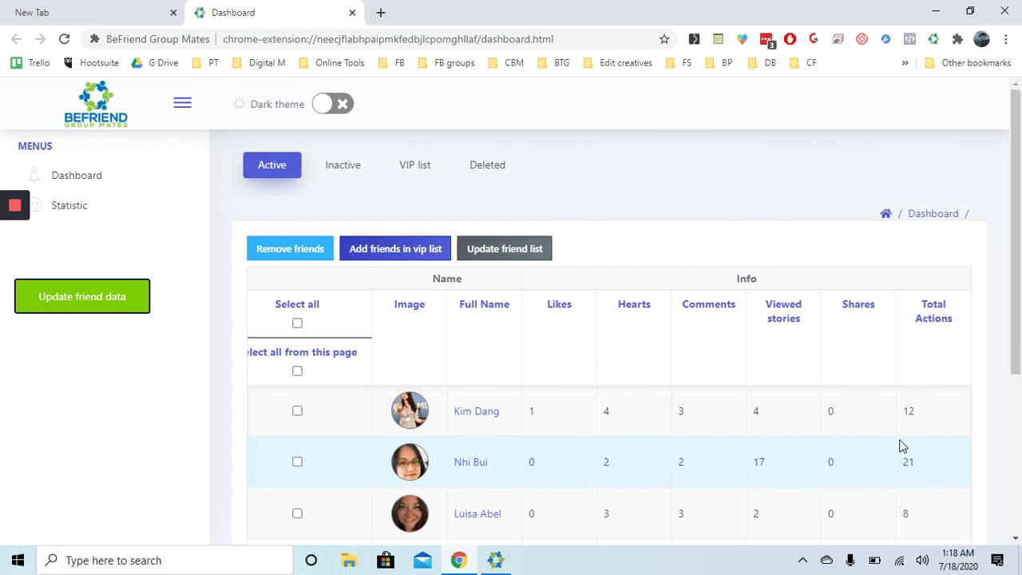
Show the Inactive friends list and scroll through it.
click(339, 167)
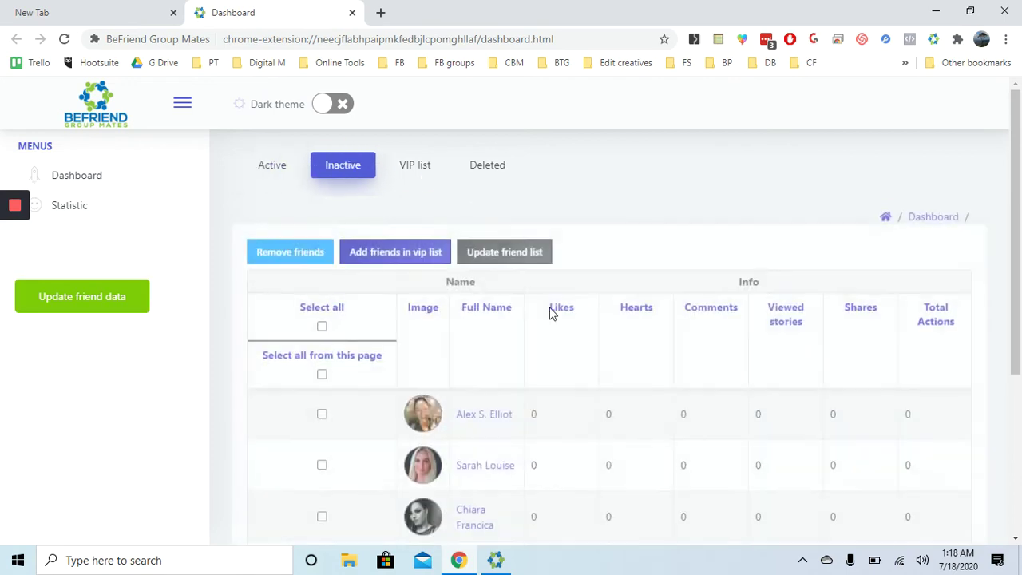
scroll(630, 409, down, 1)
scroll(618, 492, down, 2)
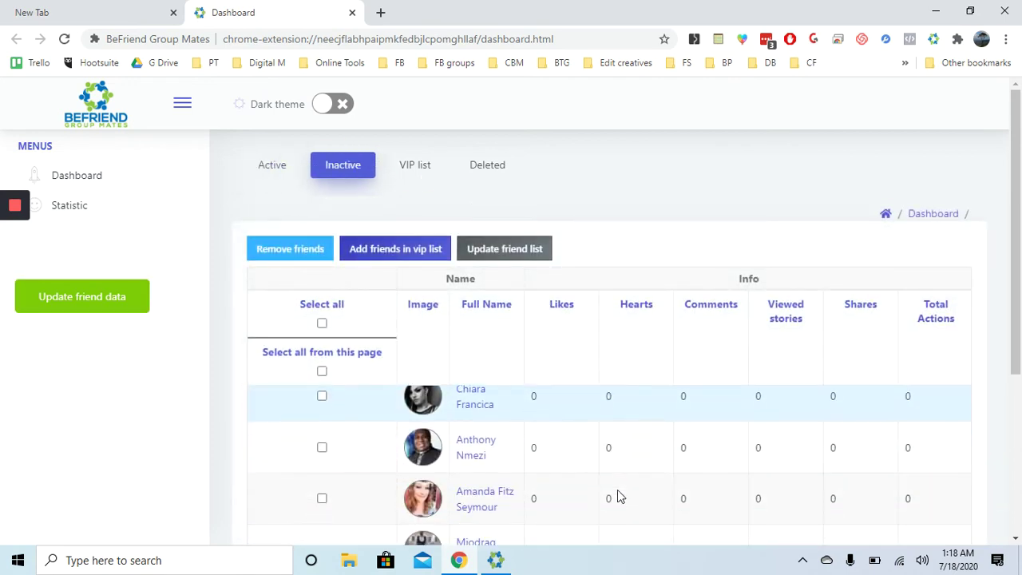
scroll(676, 429, down, 4)
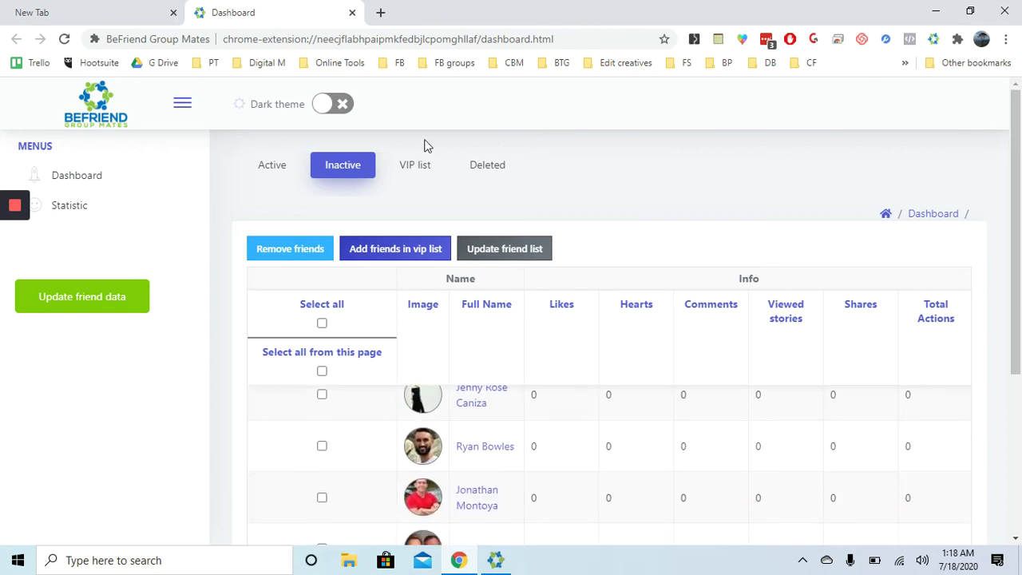
Remove every entry from the Deleted list, then return to the Active list.
click(416, 169)
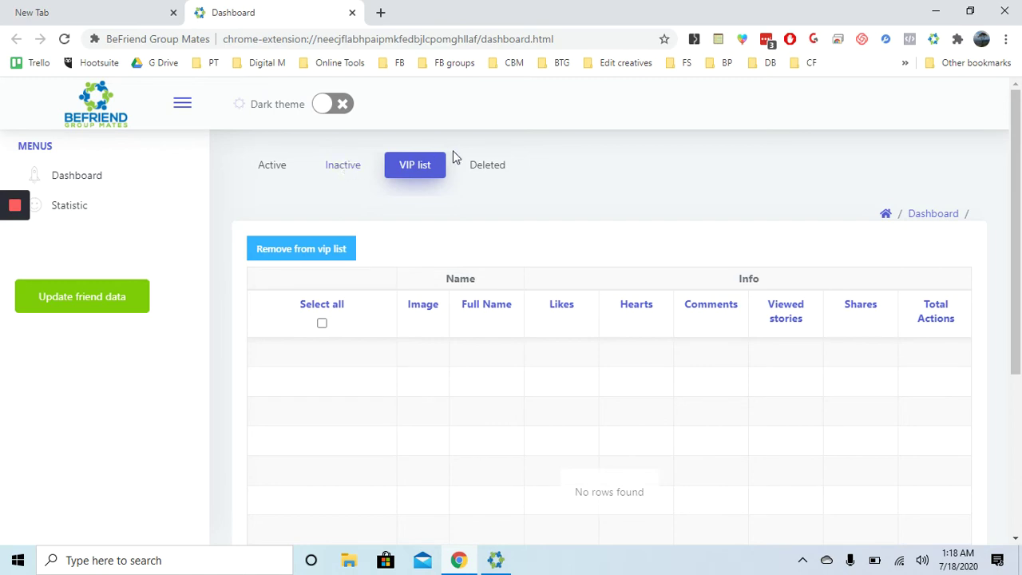
click(489, 166)
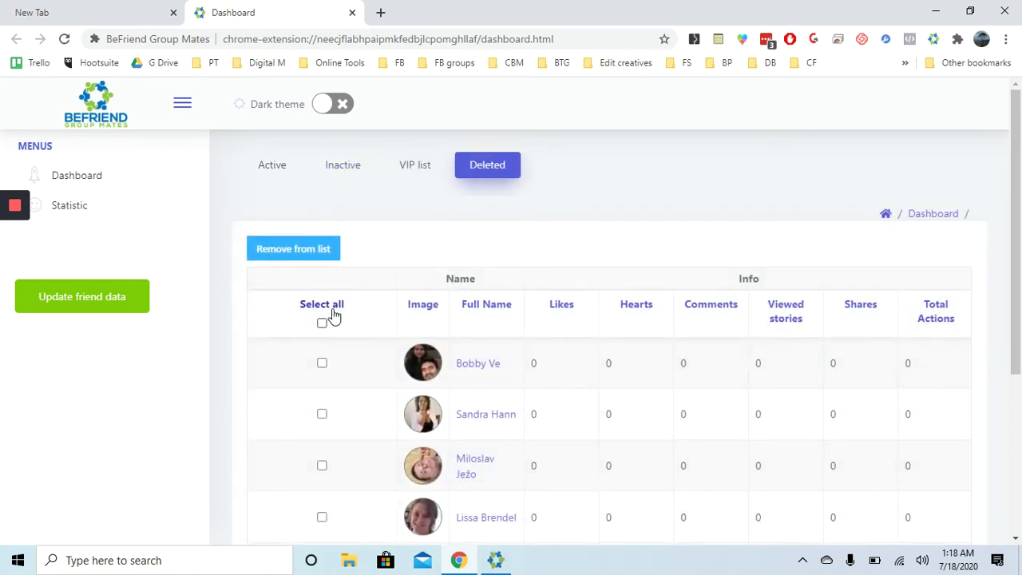
click(322, 326)
click(311, 248)
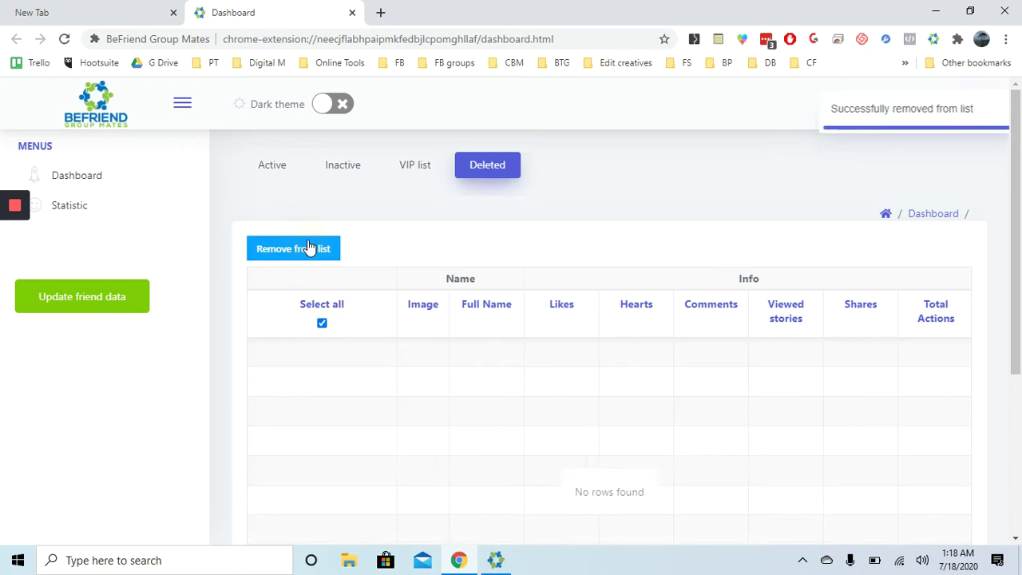
click(279, 167)
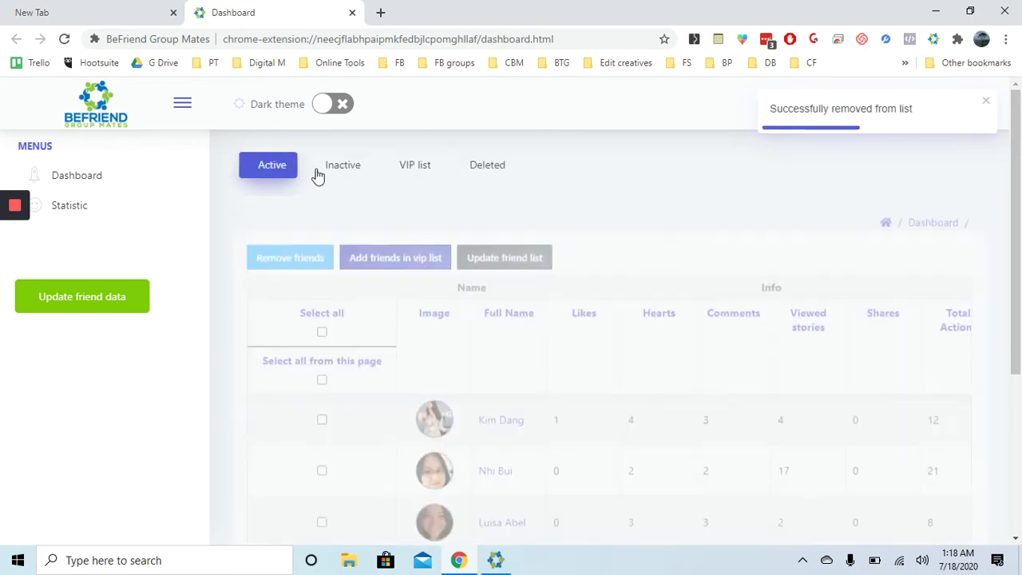
Scroll through the Active friends' interaction counts, then show the Inactive list.
scroll(604, 456, down, 3)
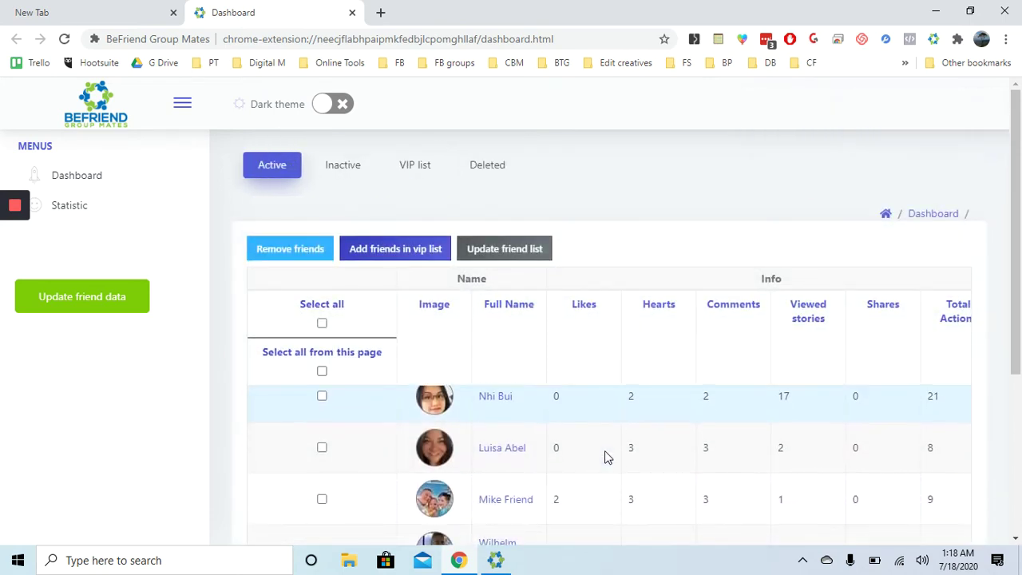
scroll(604, 456, down, 5)
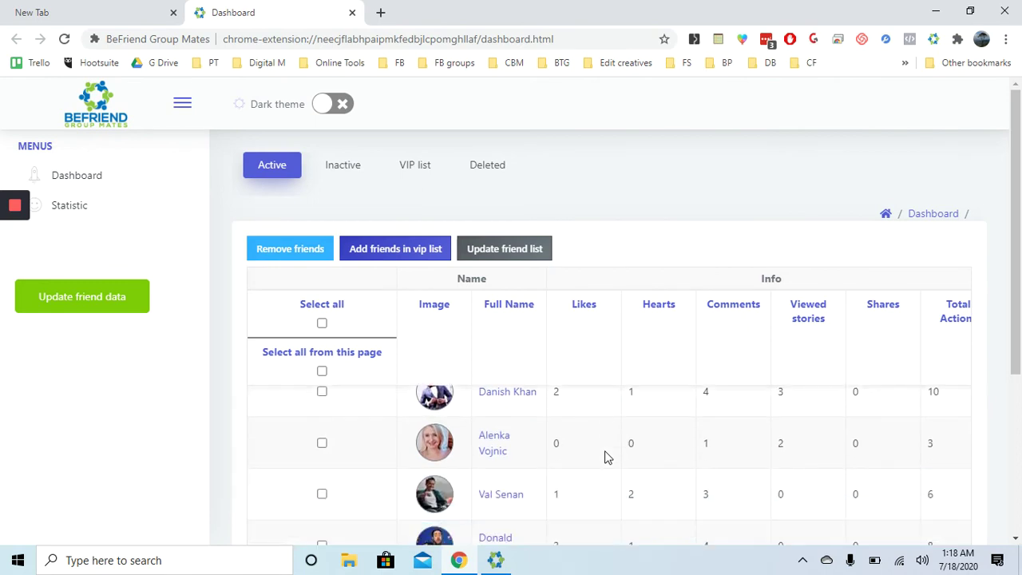
scroll(605, 447, down, 1)
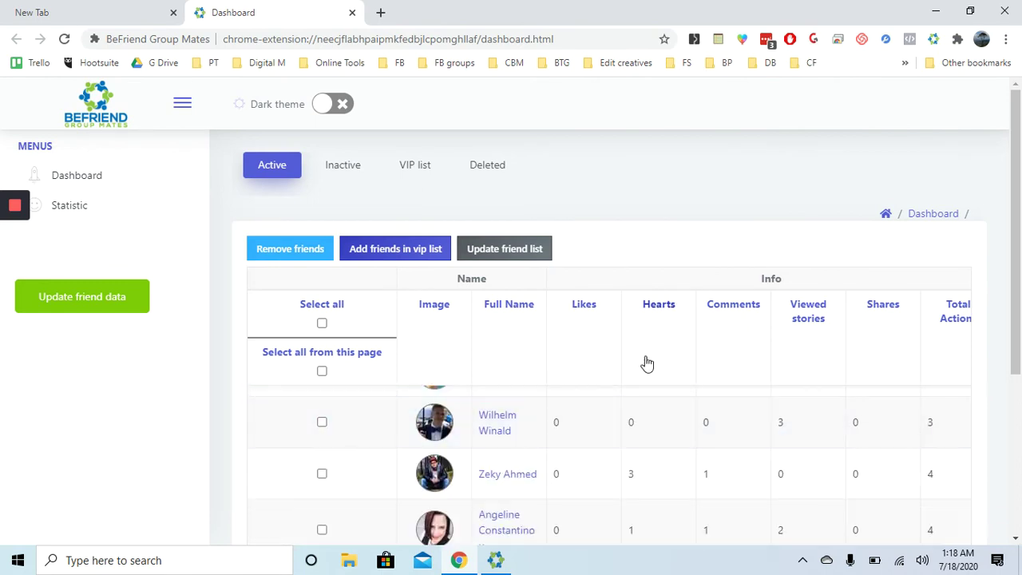
scroll(691, 445, down, 6)
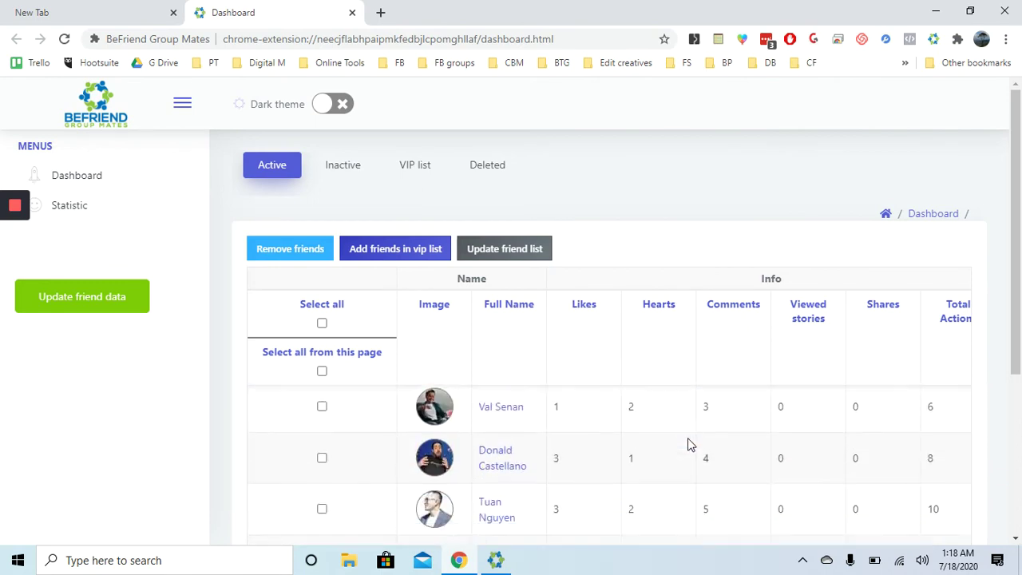
scroll(690, 444, down, 3)
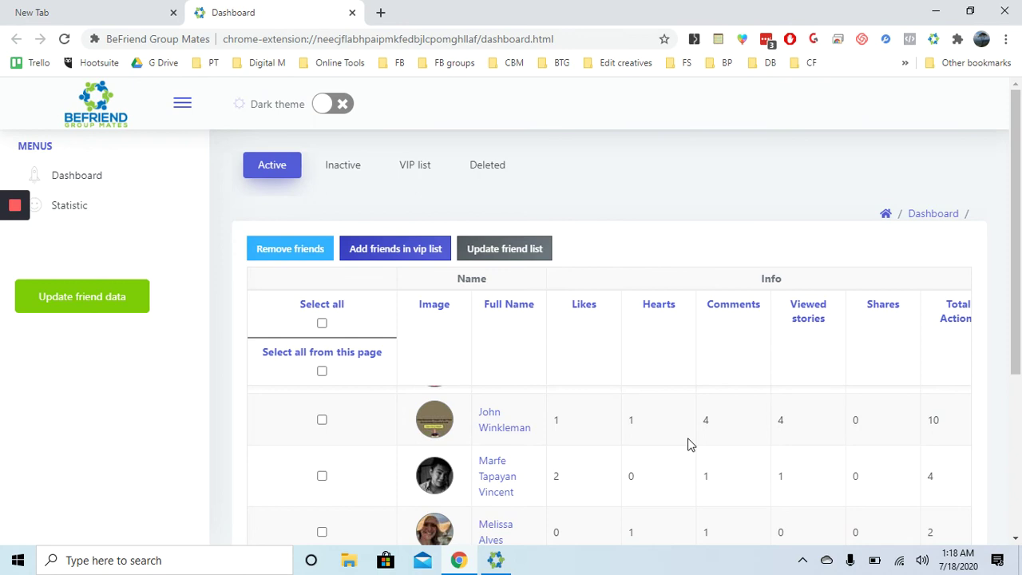
scroll(607, 435, down, 3)
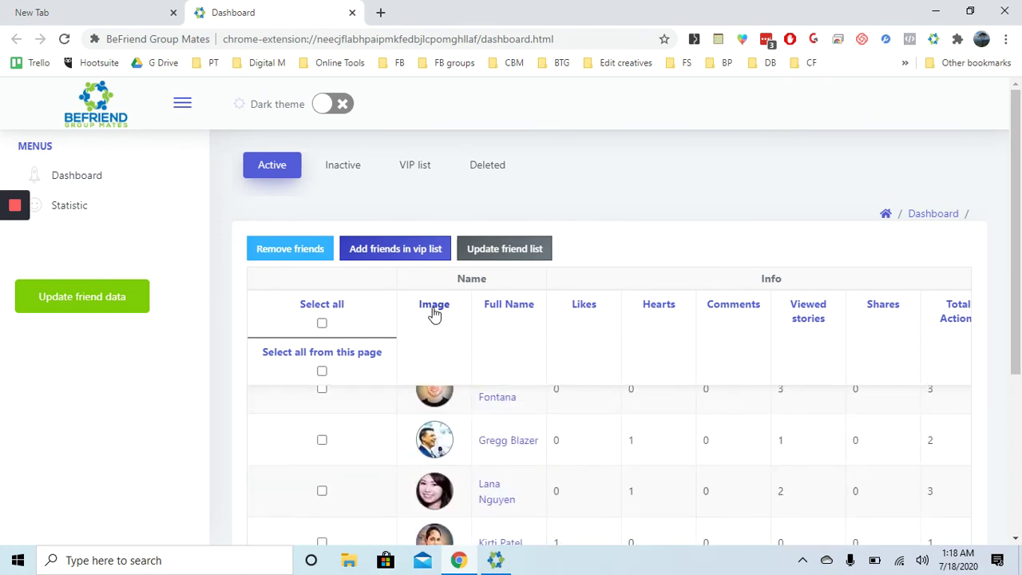
click(348, 169)
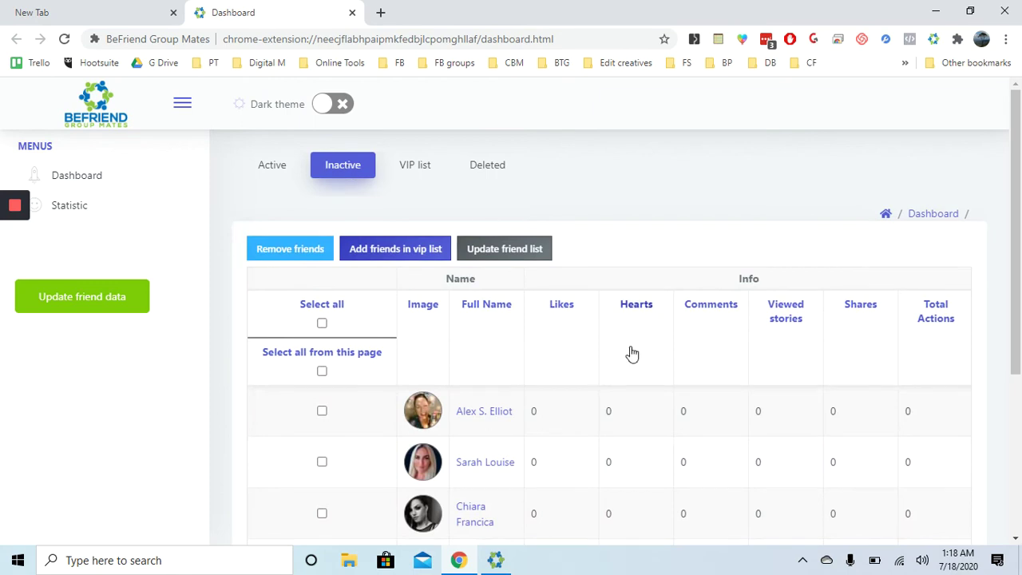
Enter page 8 in the pagination bar to jump the Inactive list to its last page.
scroll(668, 403, down, 1)
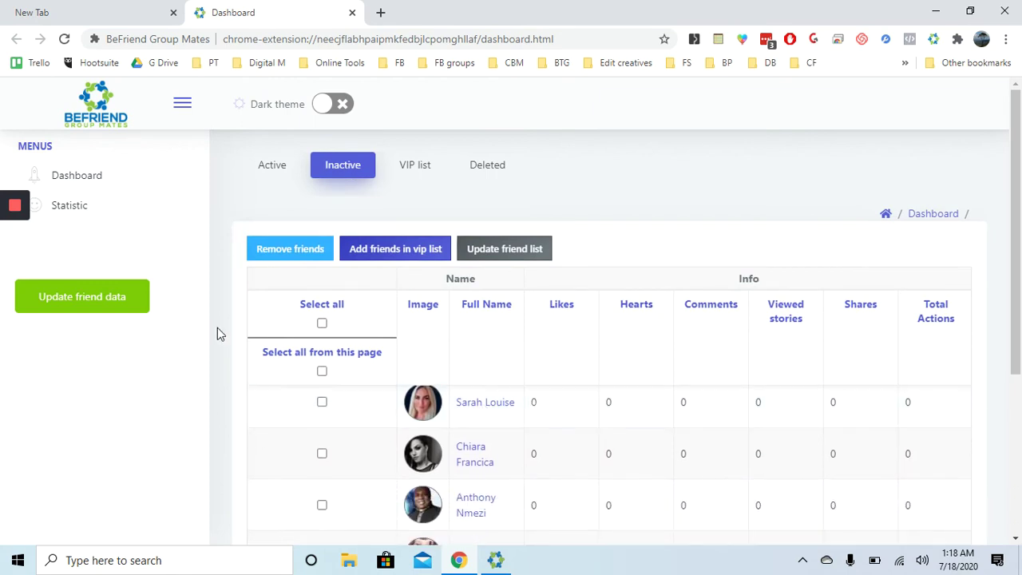
scroll(216, 331, down, 2)
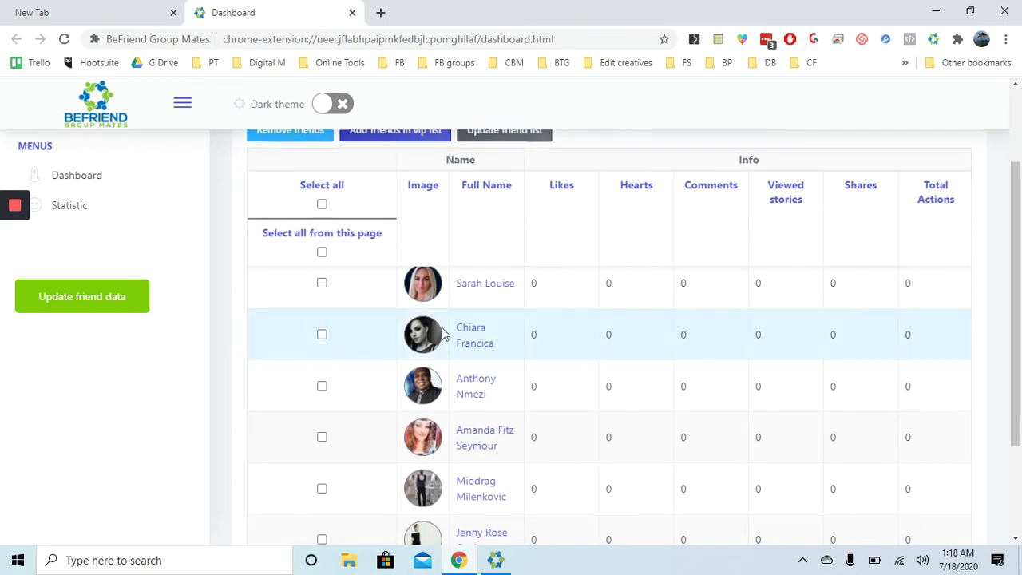
scroll(230, 308, down, 3)
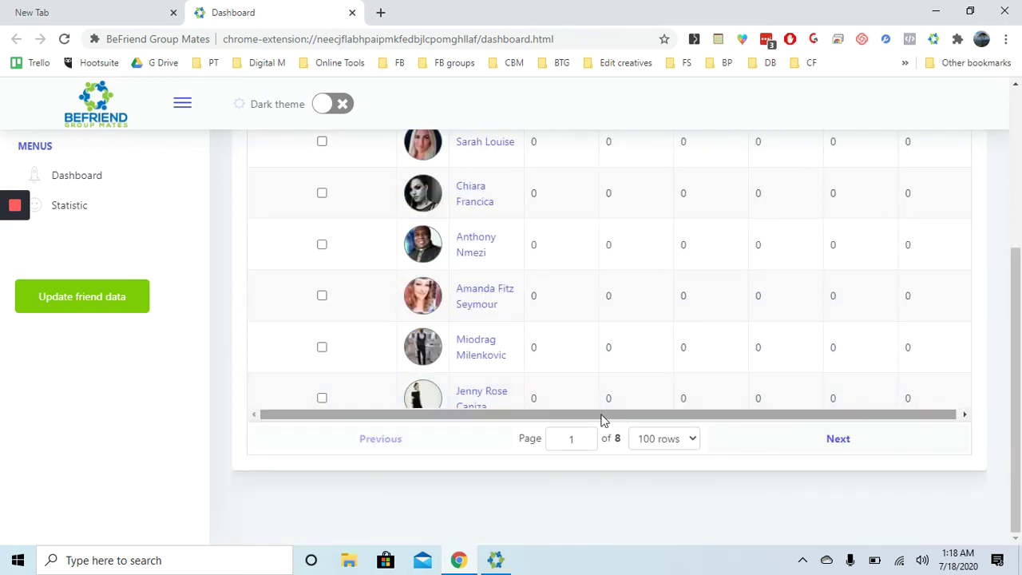
click(586, 440)
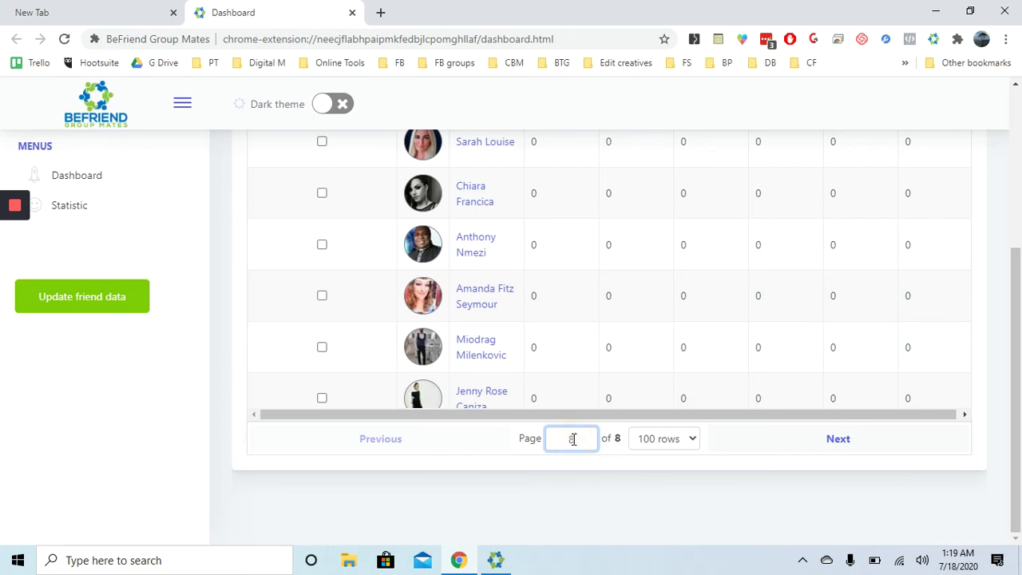
key(Return)
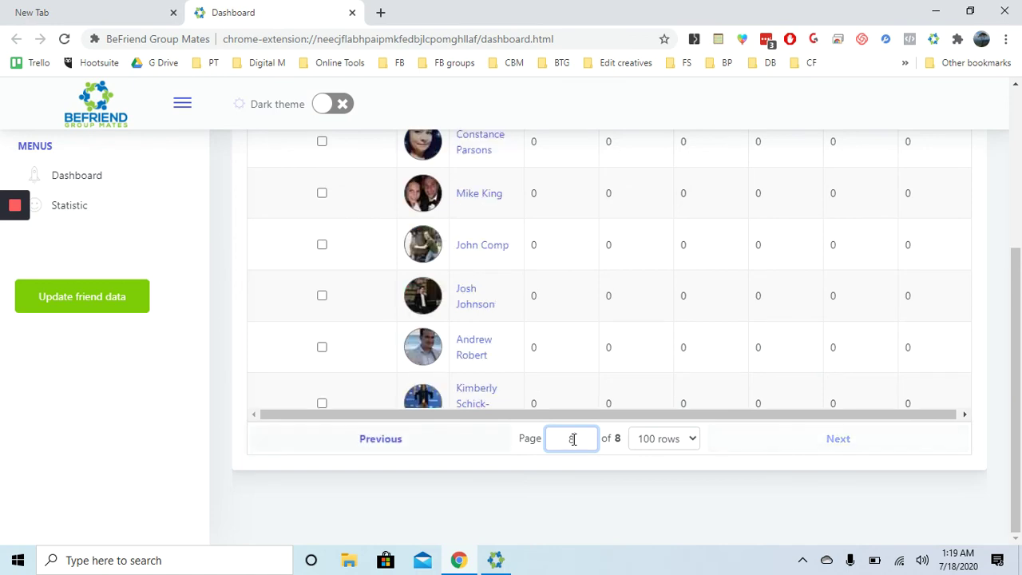
scroll(552, 306, up, 1)
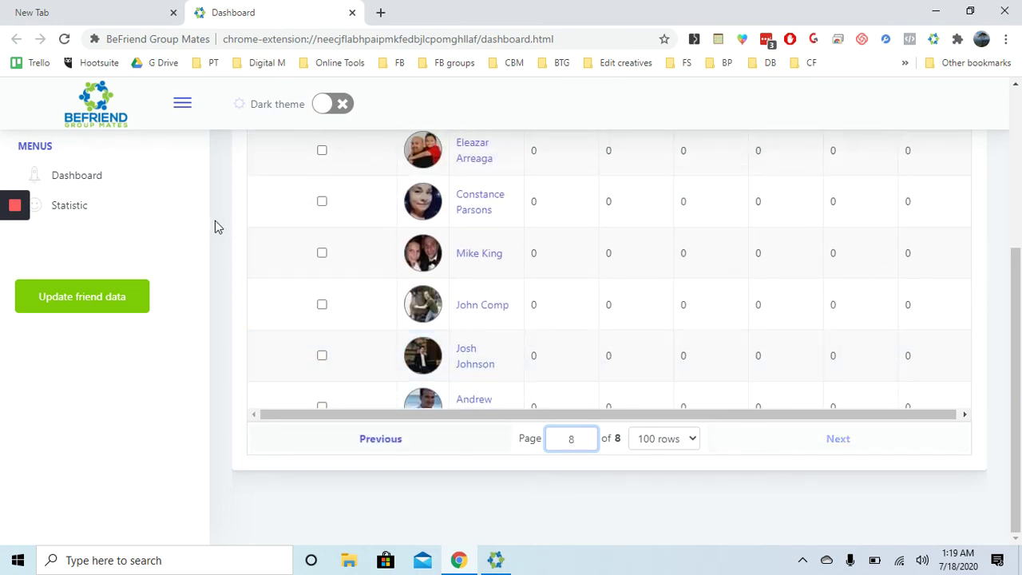
scroll(217, 229, up, 2)
scroll(217, 228, up, 1)
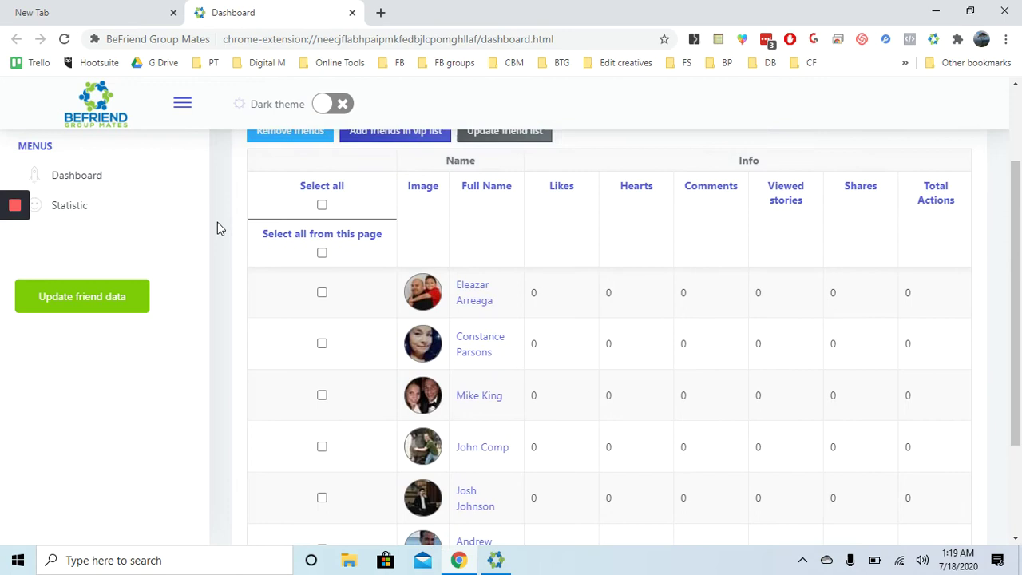
scroll(217, 228, down, 1)
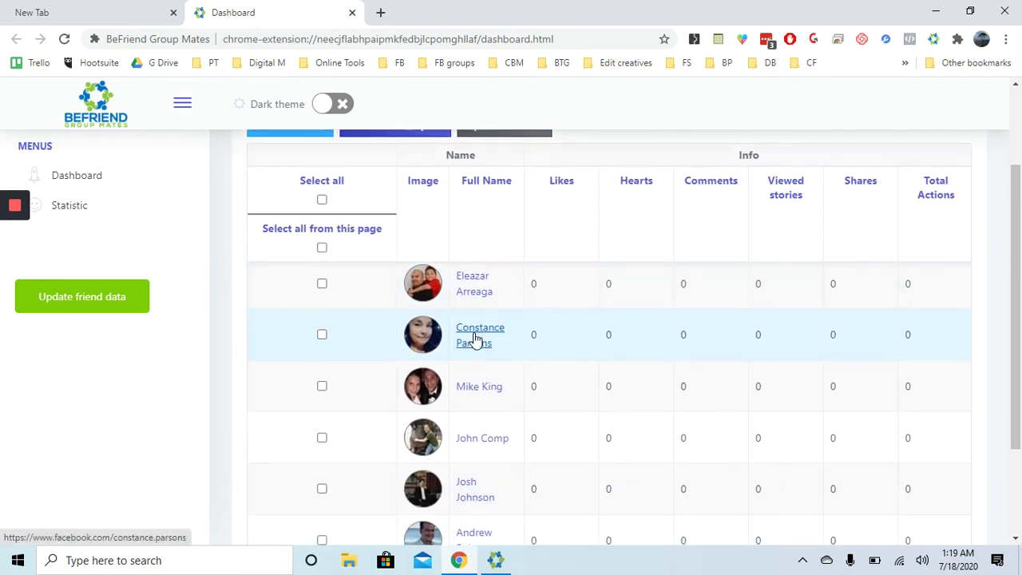
scroll(467, 342, down, 1)
scroll(467, 341, up, 1)
scroll(467, 341, down, 7)
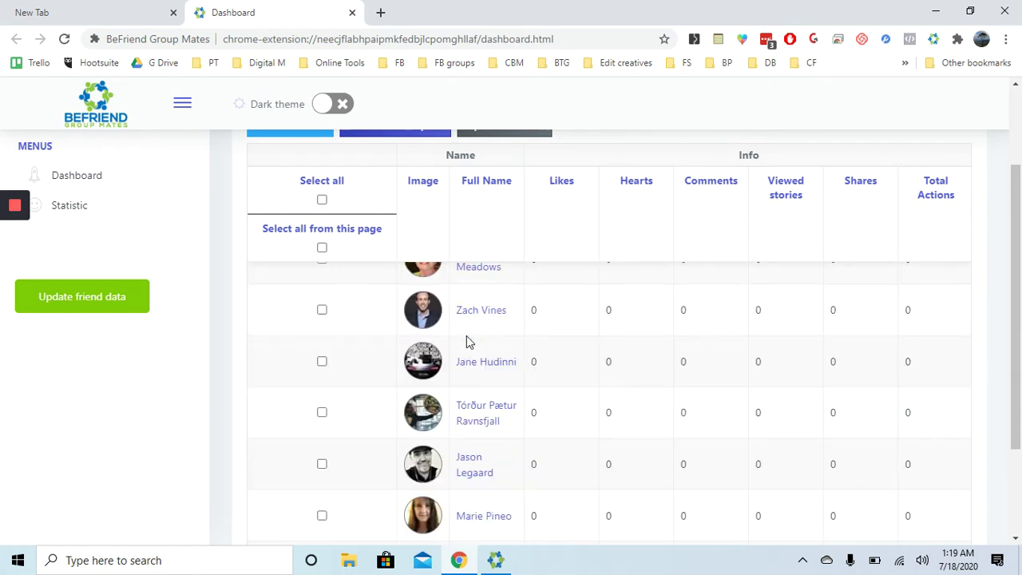
scroll(468, 341, up, 3)
scroll(468, 342, up, 3)
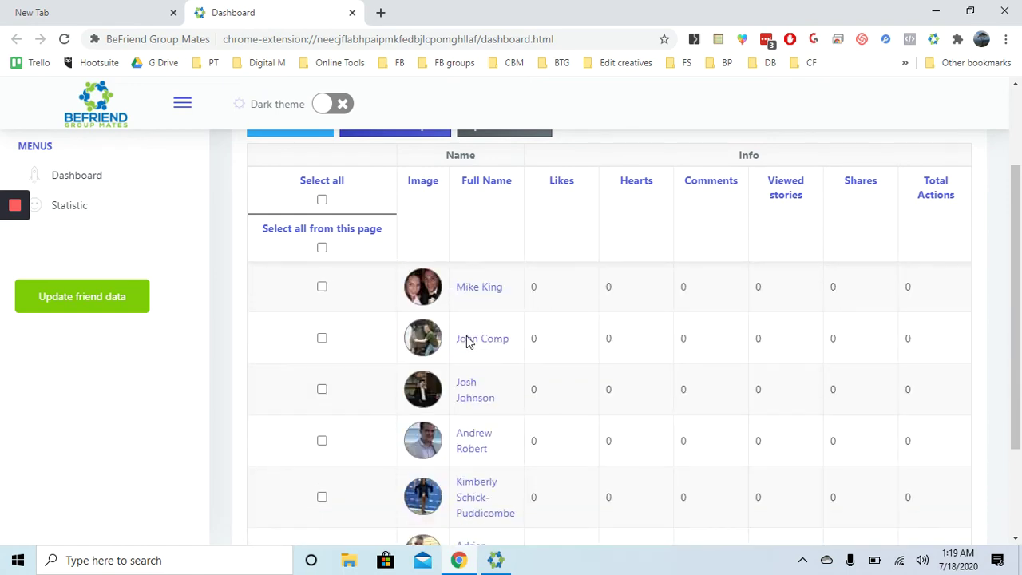
scroll(324, 269, up, 2)
click(321, 289)
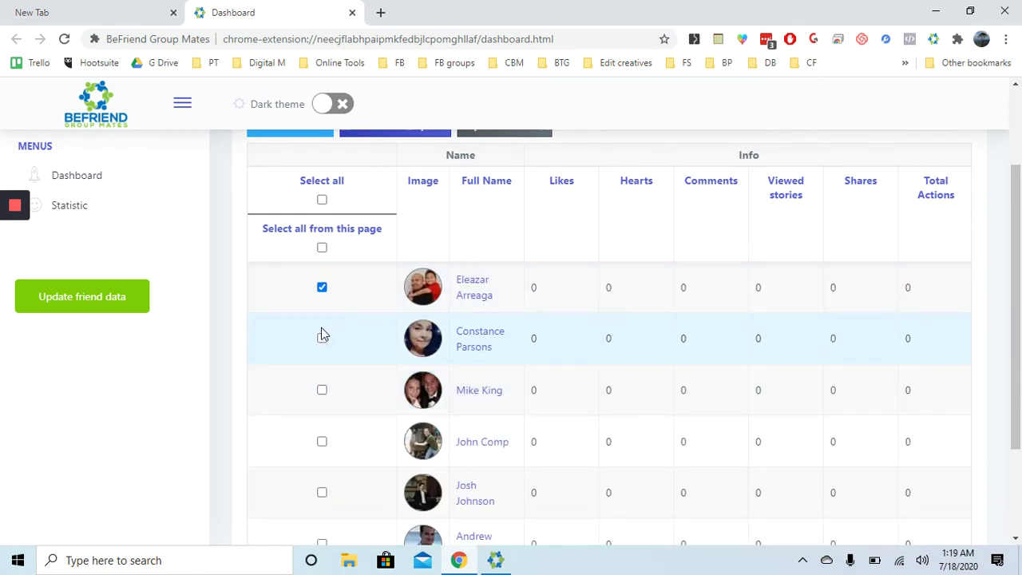
click(322, 338)
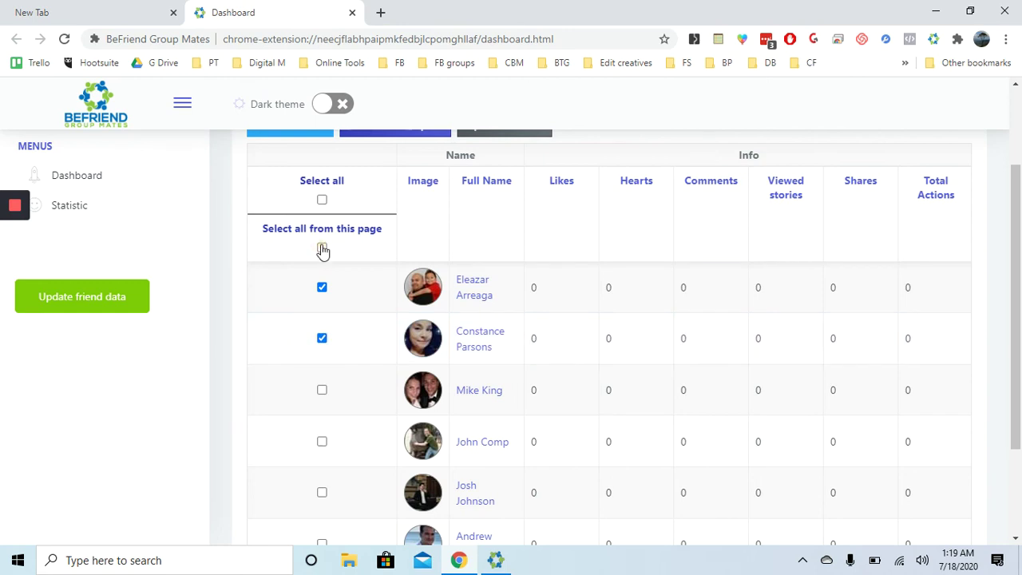
click(322, 248)
scroll(231, 264, down, 3)
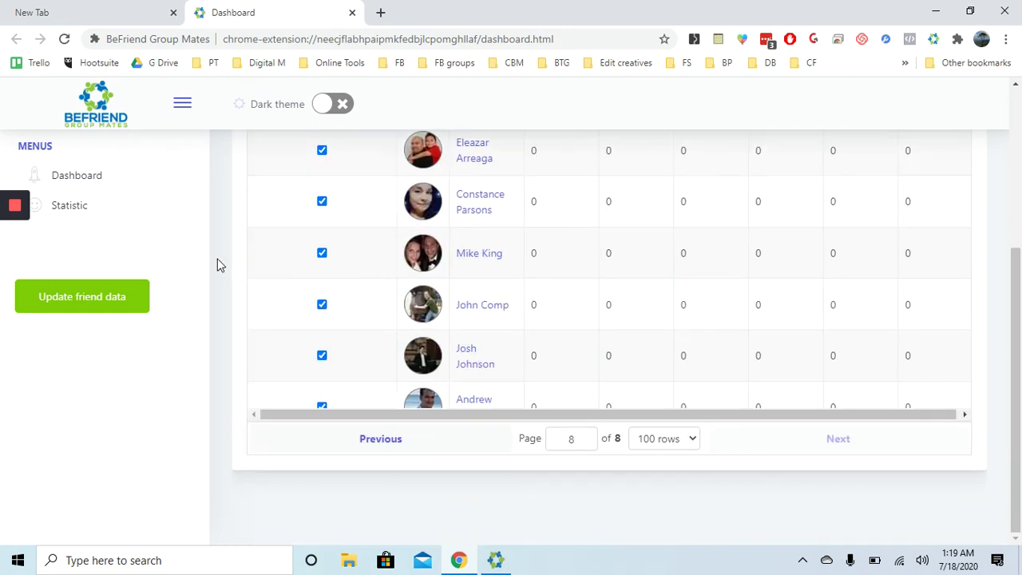
scroll(219, 265, up, 3)
scroll(264, 360, down, 3)
scroll(342, 360, up, 2)
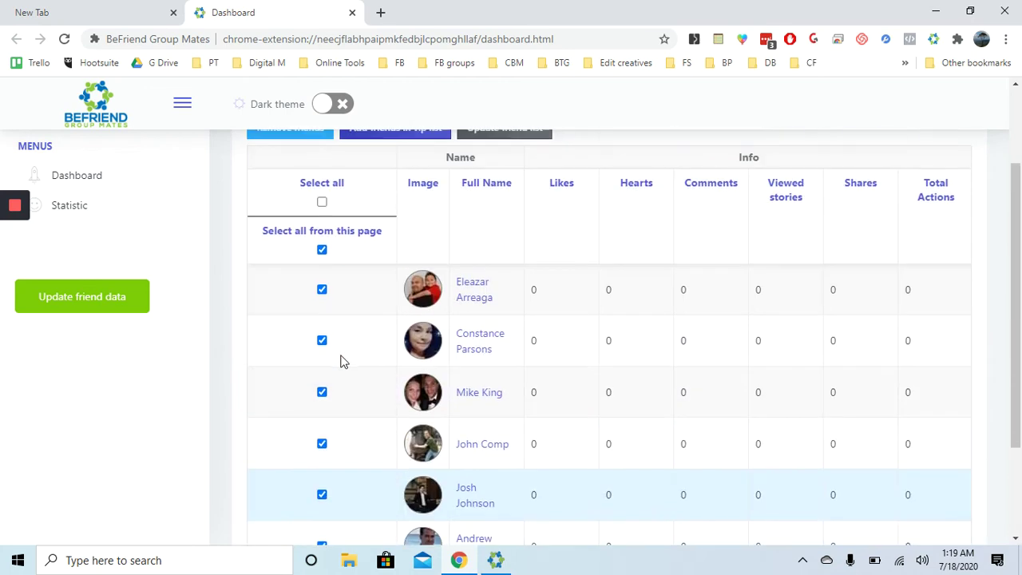
click(322, 251)
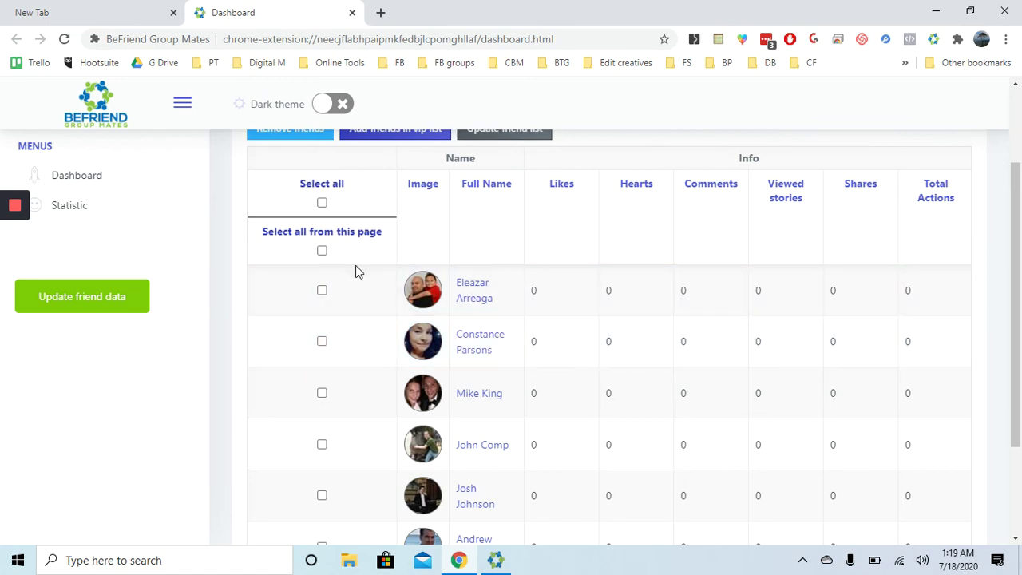
Show 20 rows per page in the Inactive friends table.
scroll(354, 269, down, 10)
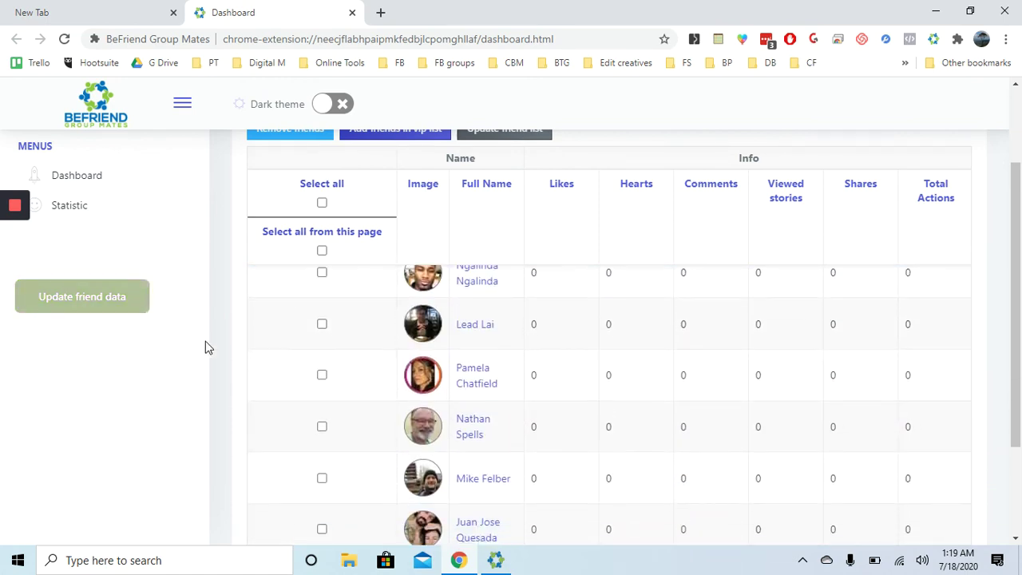
scroll(264, 362, down, 3)
scroll(235, 362, down, 2)
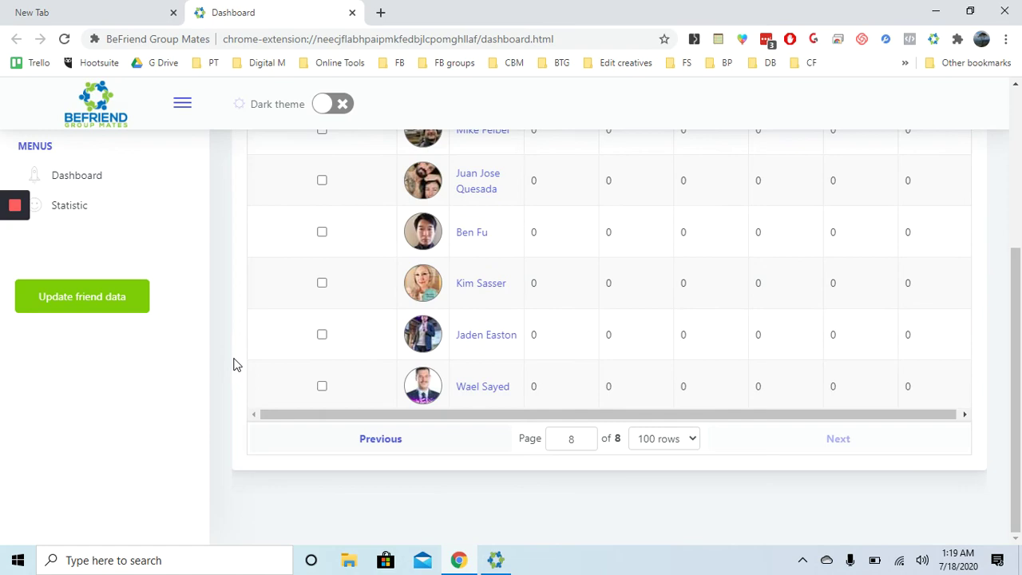
click(668, 440)
click(664, 341)
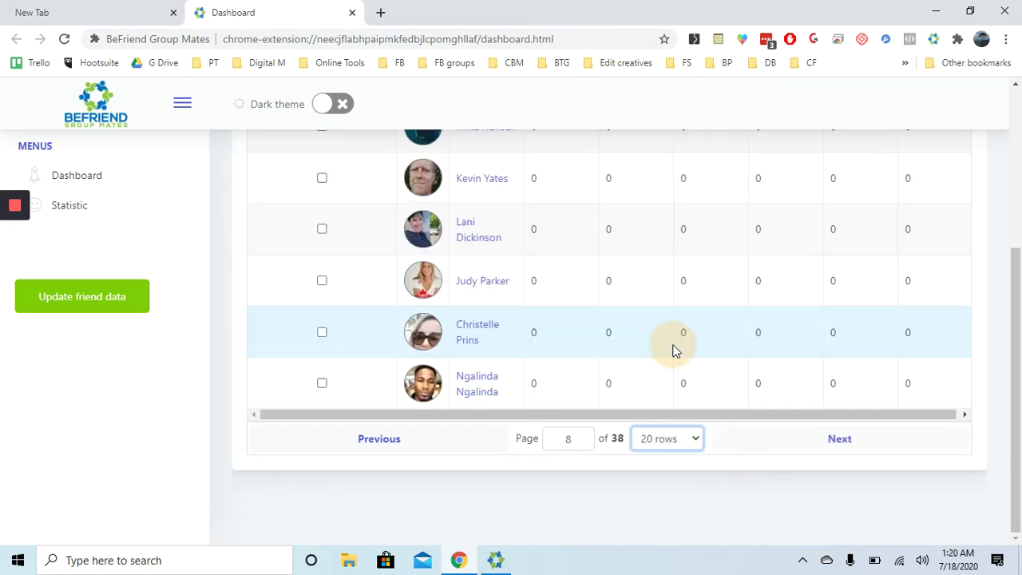
scroll(311, 273, up, 10)
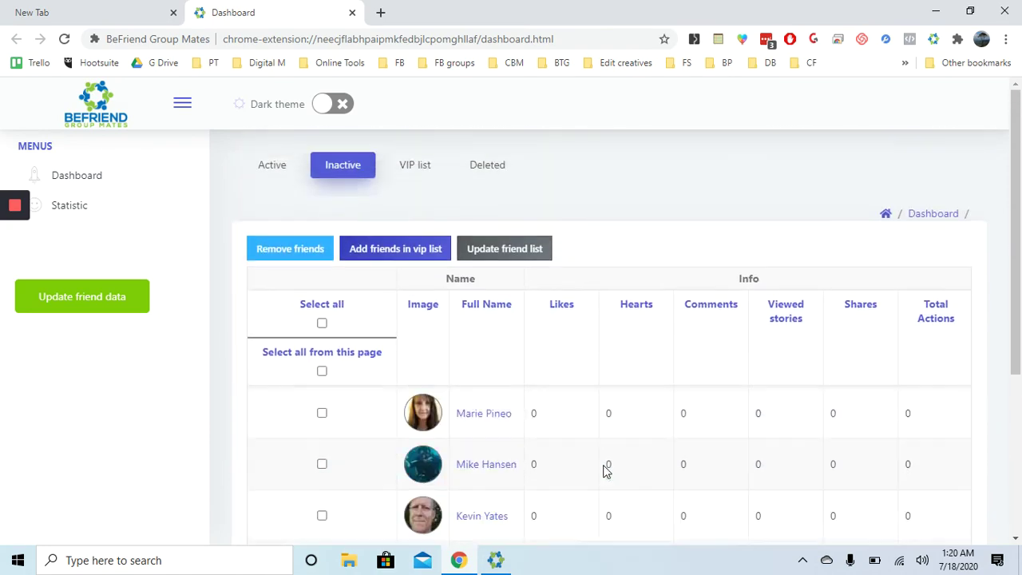
scroll(215, 349, down, 3)
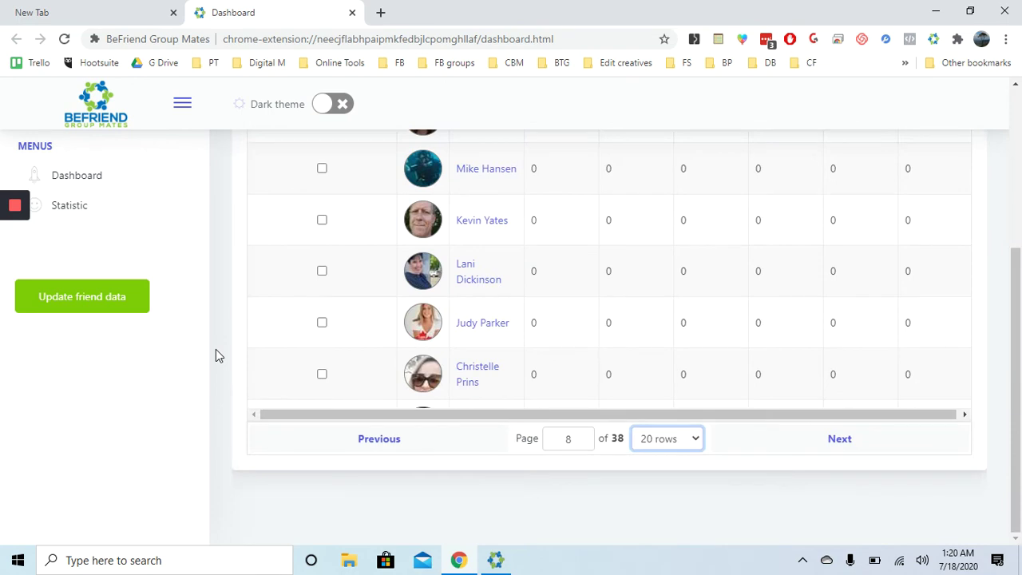
Enter page 38 in the page box and scroll back to the table's top.
click(583, 439)
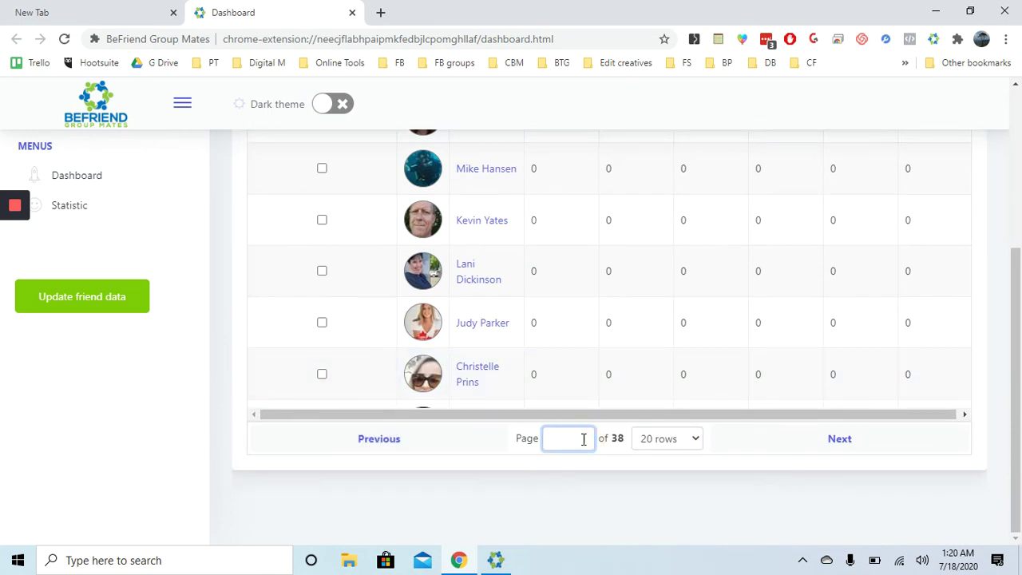
text(8)
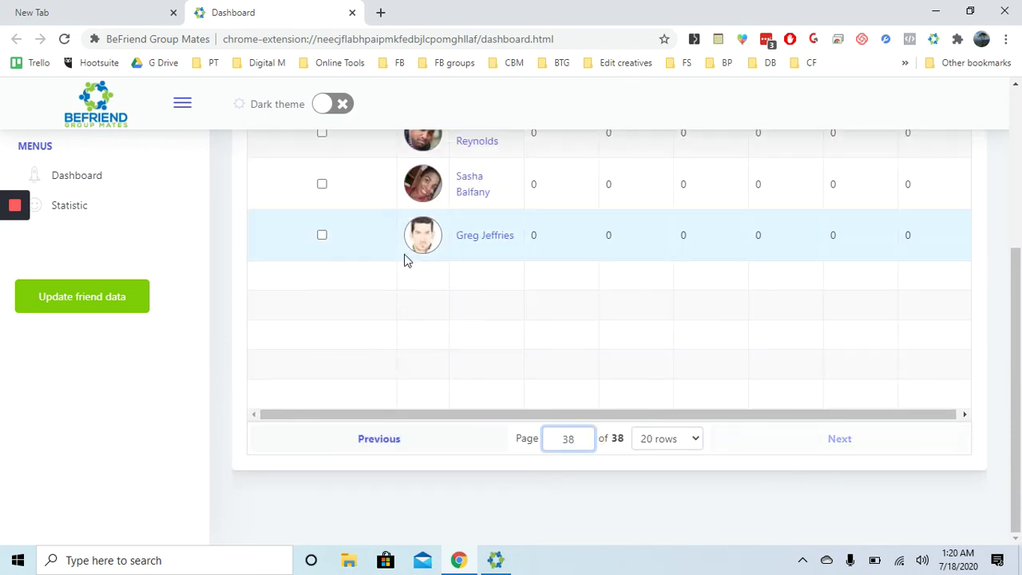
scroll(228, 291, up, 2)
scroll(224, 292, up, 1)
scroll(486, 337, up, 6)
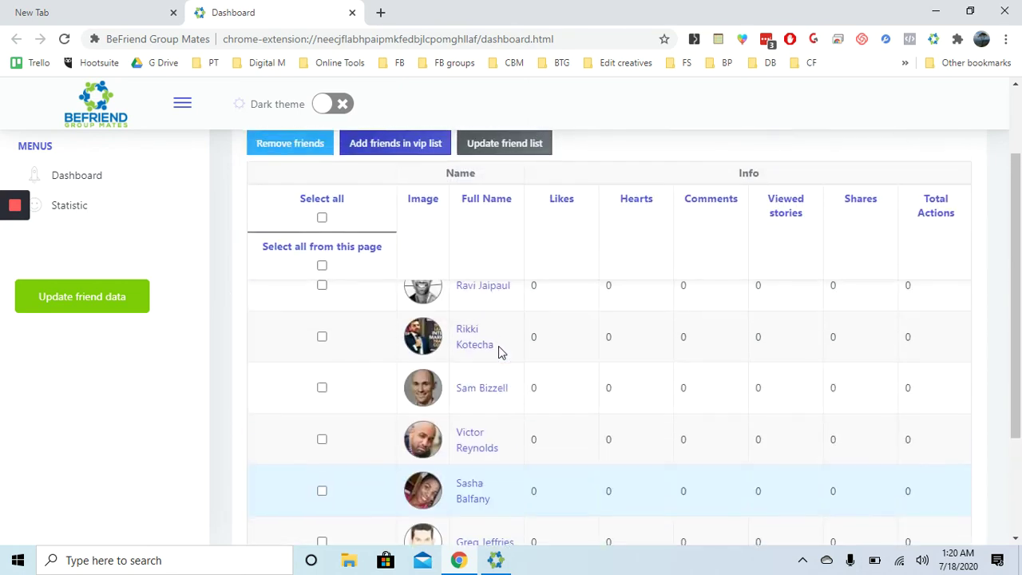
scroll(498, 351, up, 5)
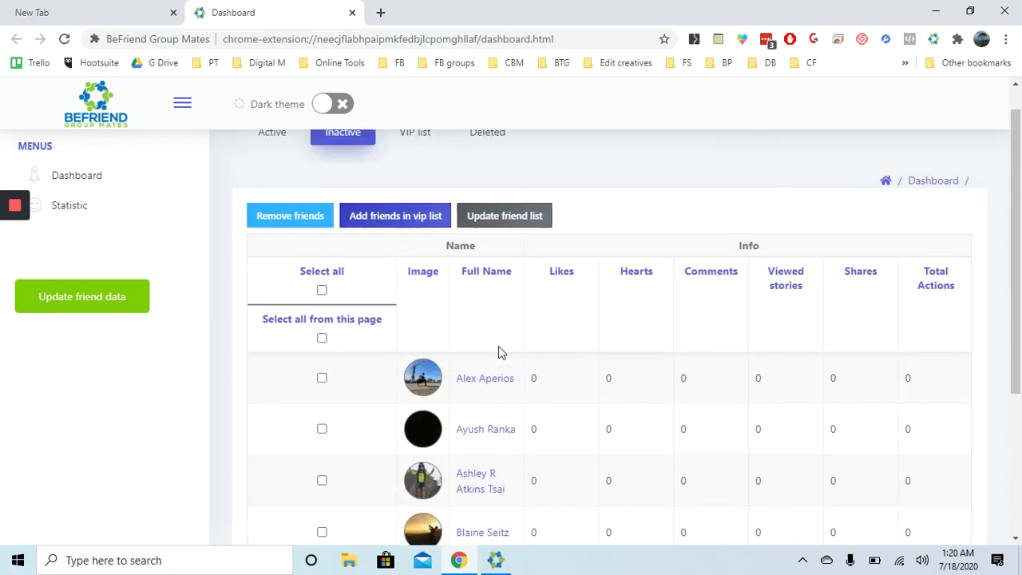
Tick 'Select all from this page' to mark every friend on the page.
click(321, 353)
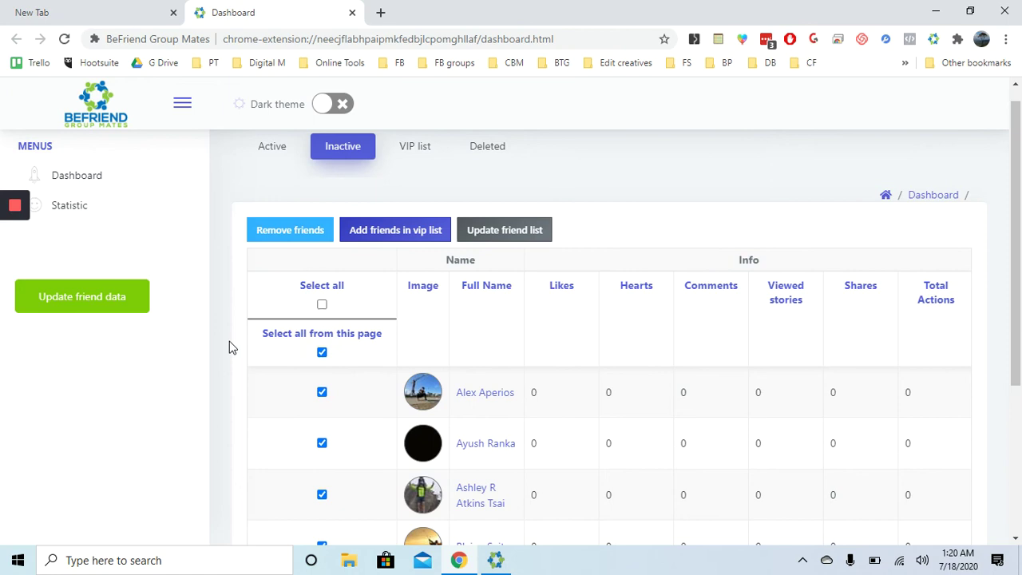
scroll(228, 343, down, 3)
scroll(444, 235, down, 2)
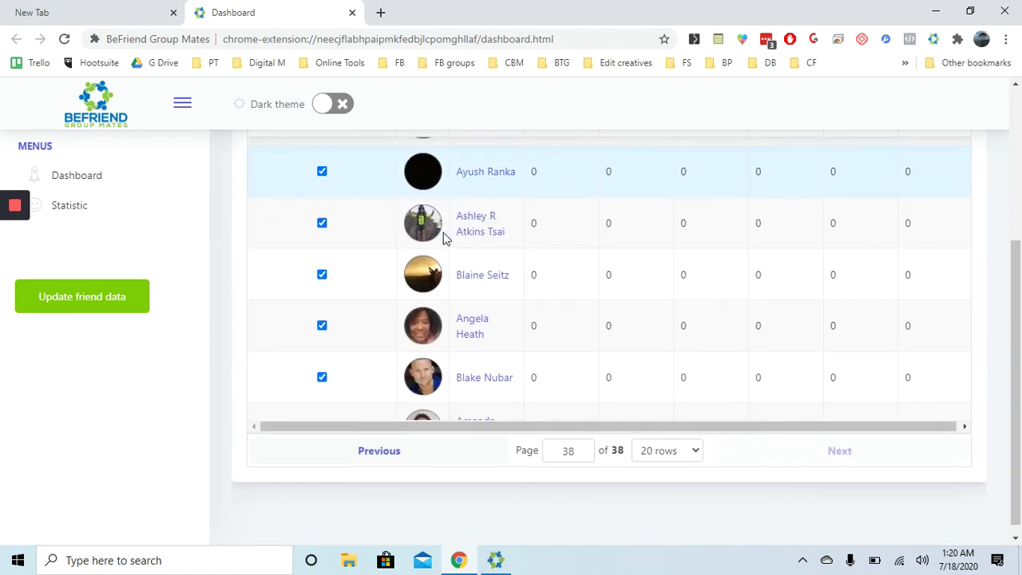
scroll(444, 238, down, 1)
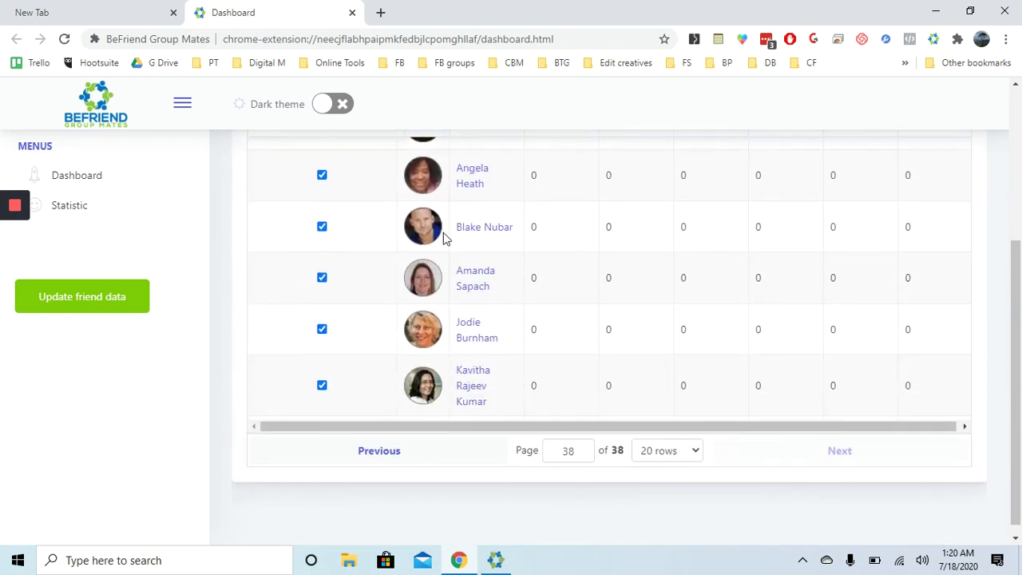
Untick the four chosen friends so they are kept out of the removal.
click(321, 220)
scroll(365, 266, down, 4)
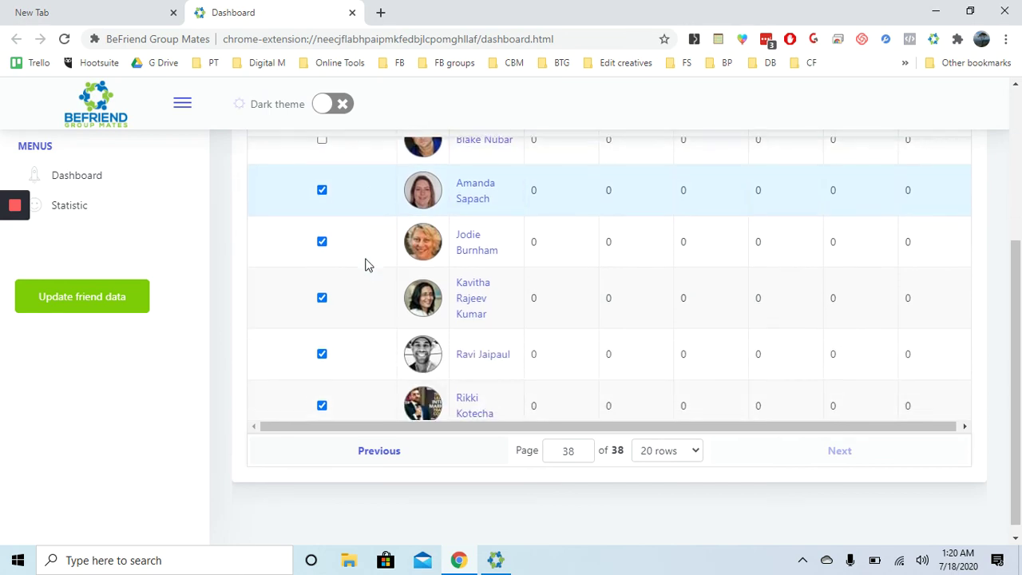
click(322, 156)
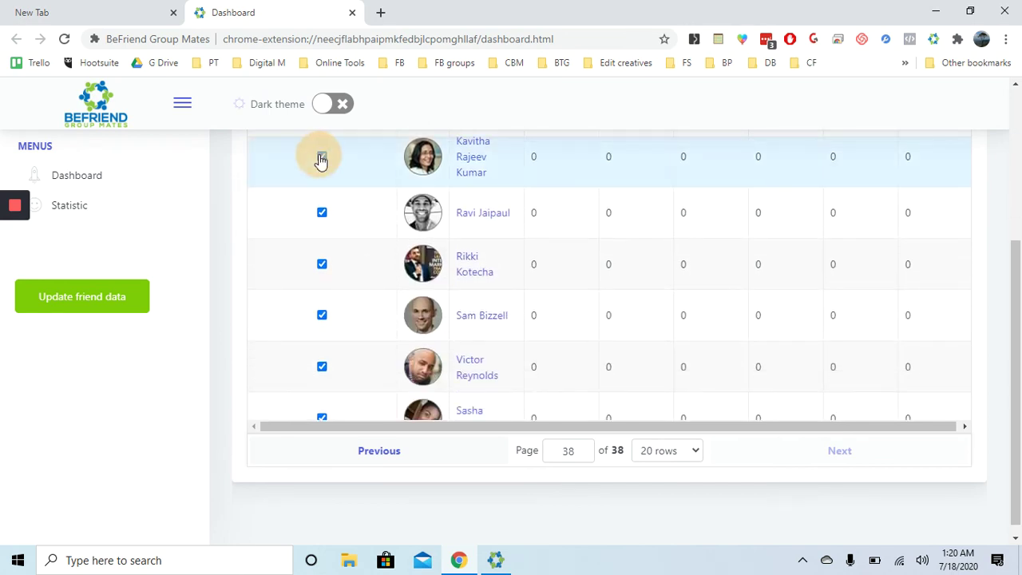
scroll(312, 258, down, 2)
right_click(312, 255)
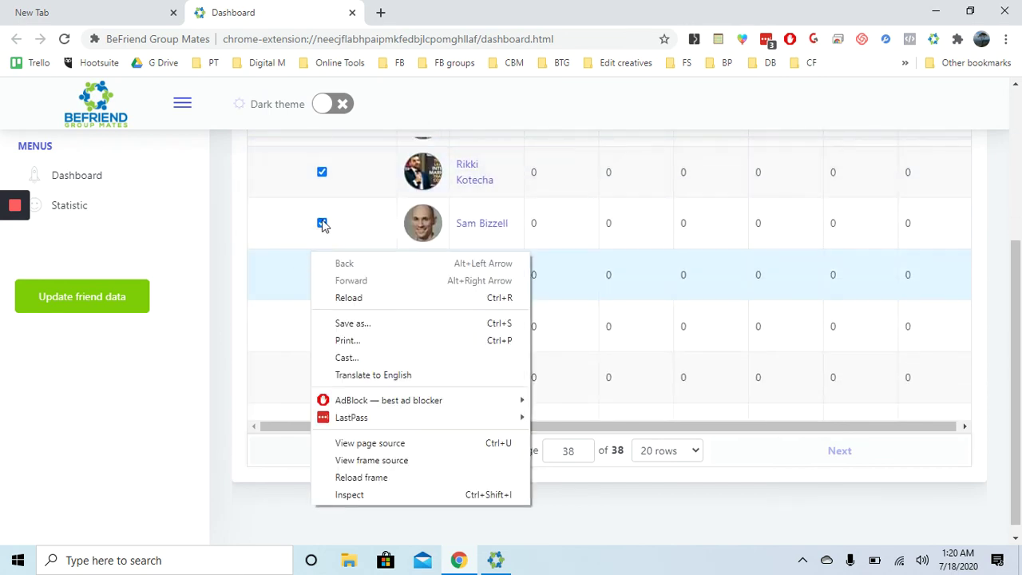
click(321, 223)
click(322, 275)
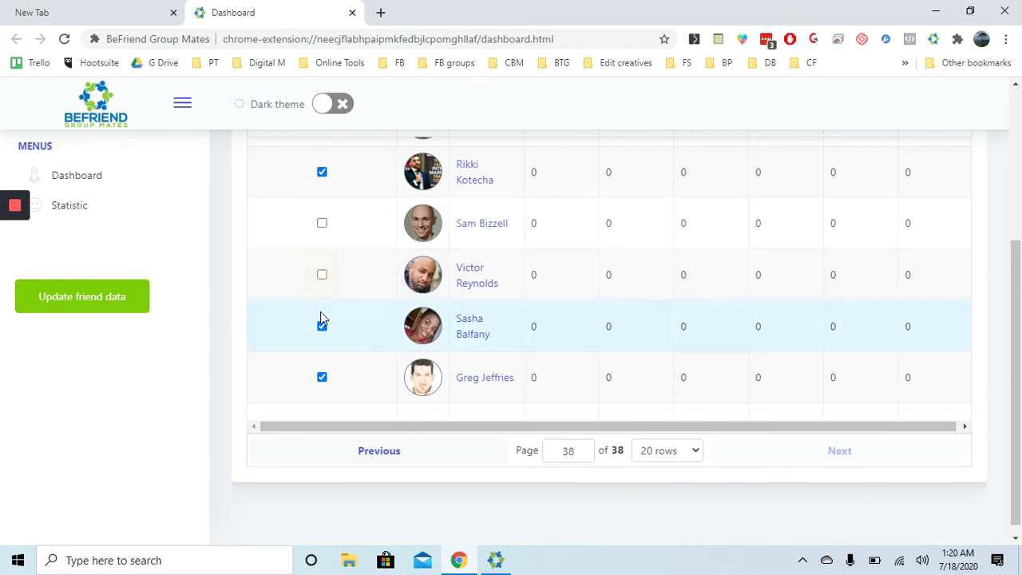
scroll(320, 315, down, 2)
scroll(320, 315, up, 5)
scroll(320, 317, up, 3)
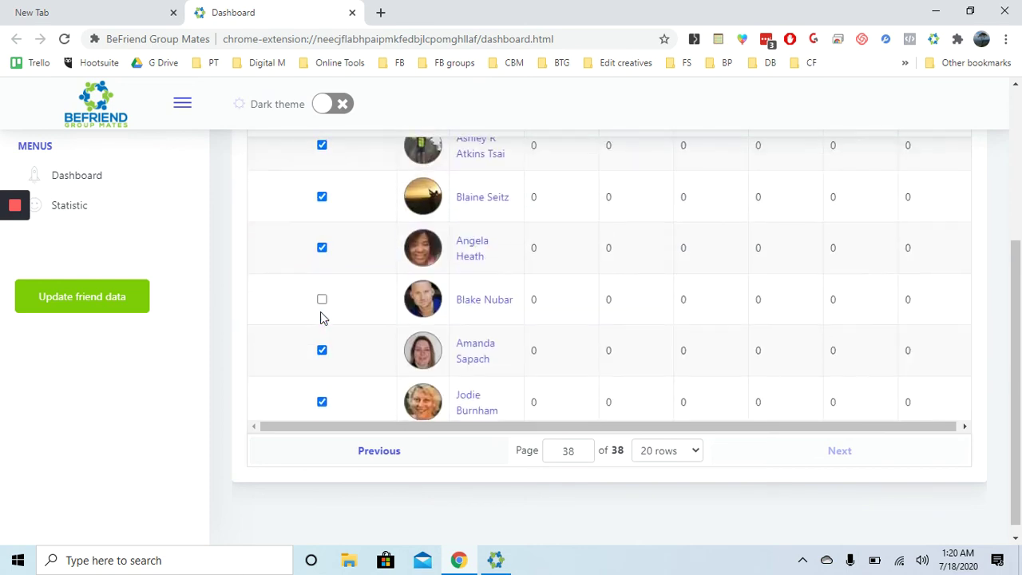
scroll(336, 227, up, 1)
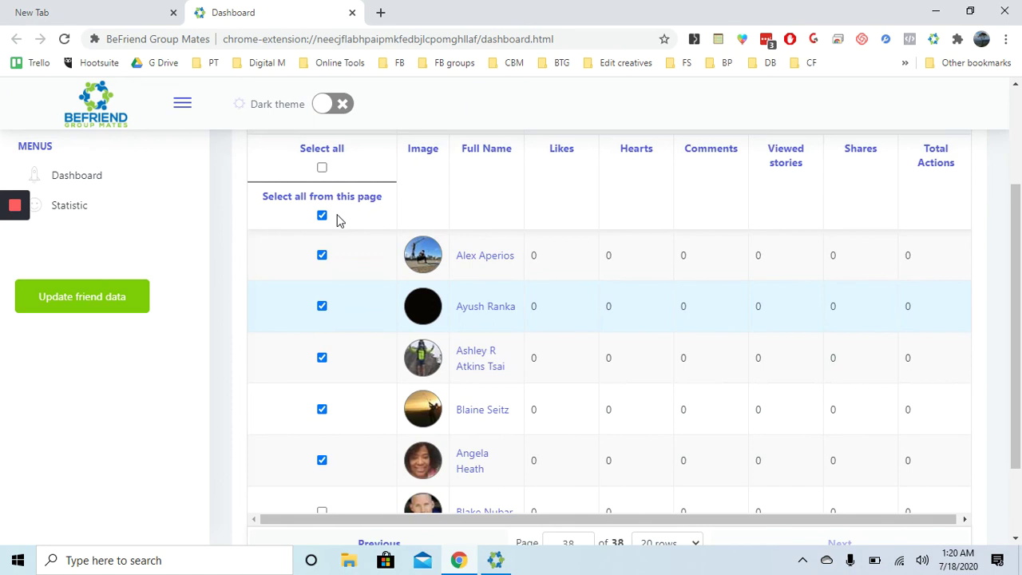
scroll(237, 246, up, 2)
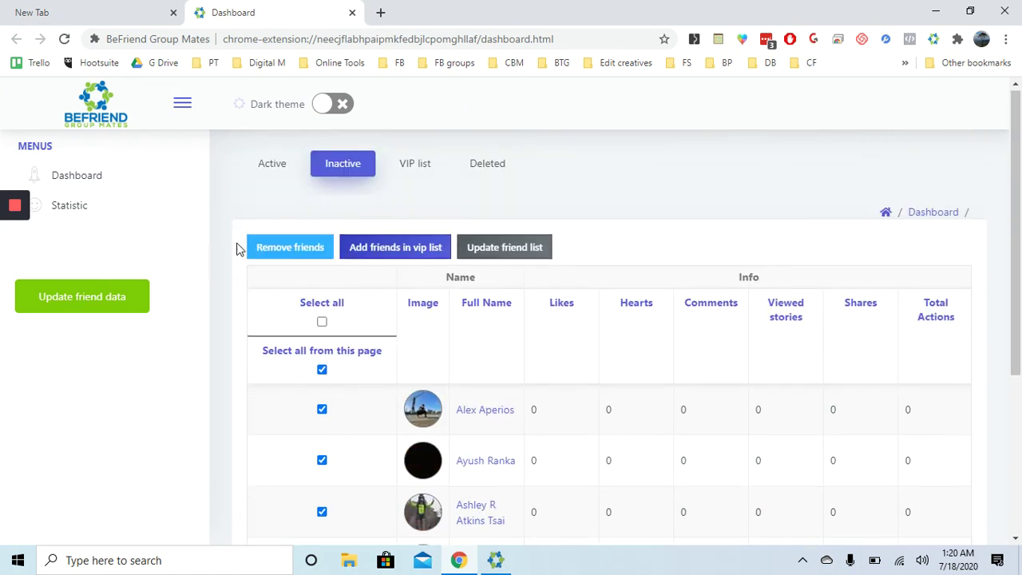
Start unfriending the 11 marked inactive friends with Remove friends.
click(286, 249)
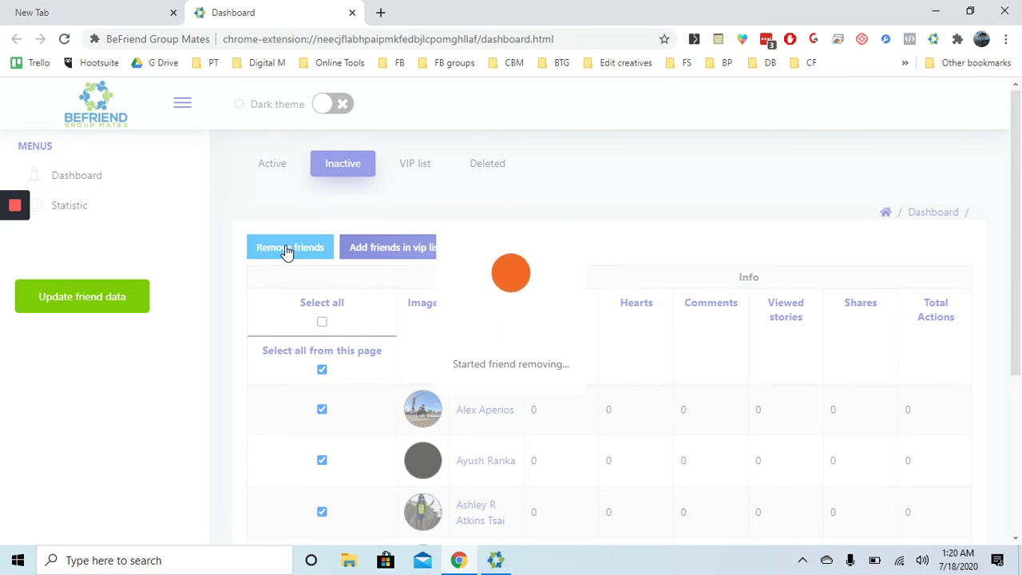
click(238, 279)
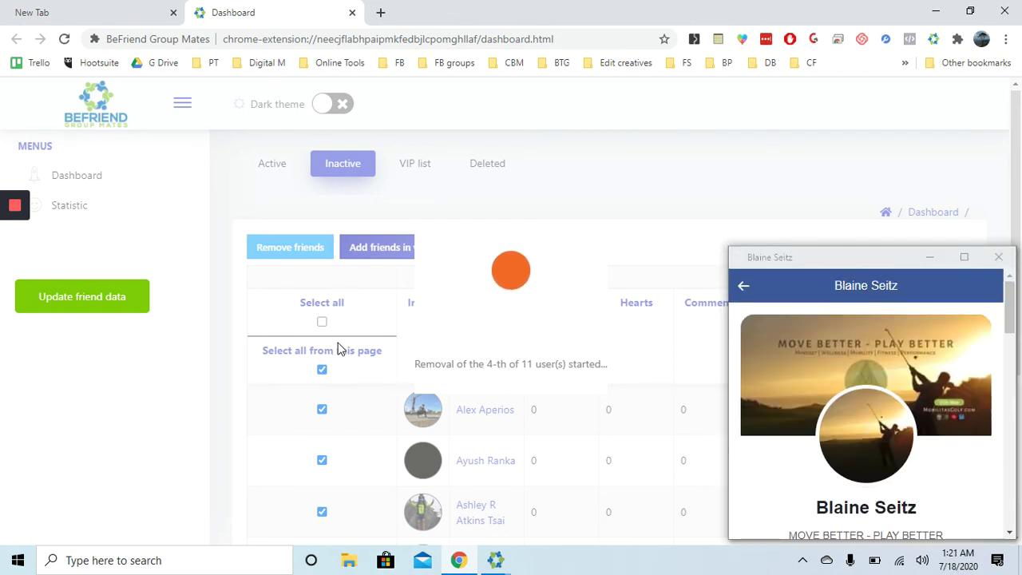
Close the extra blank tabs and stay on the dashboard until all 11 removals finish.
click(382, 14)
click(298, 35)
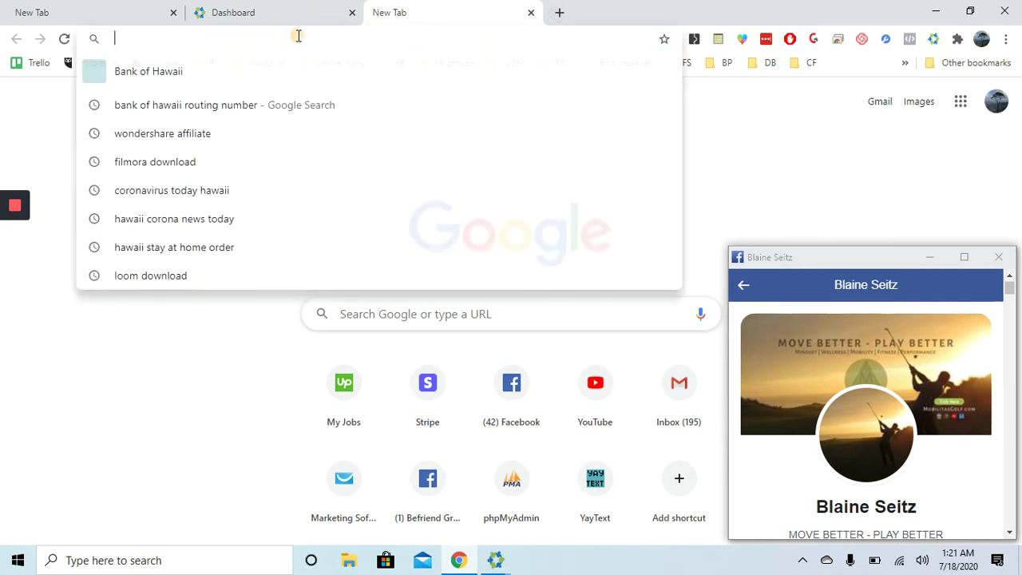
click(315, 6)
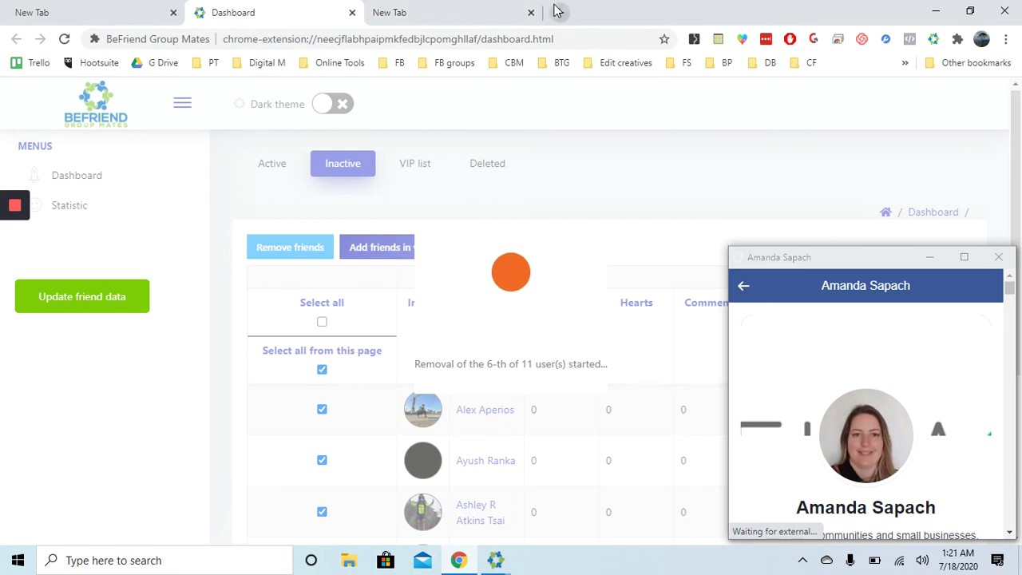
click(531, 12)
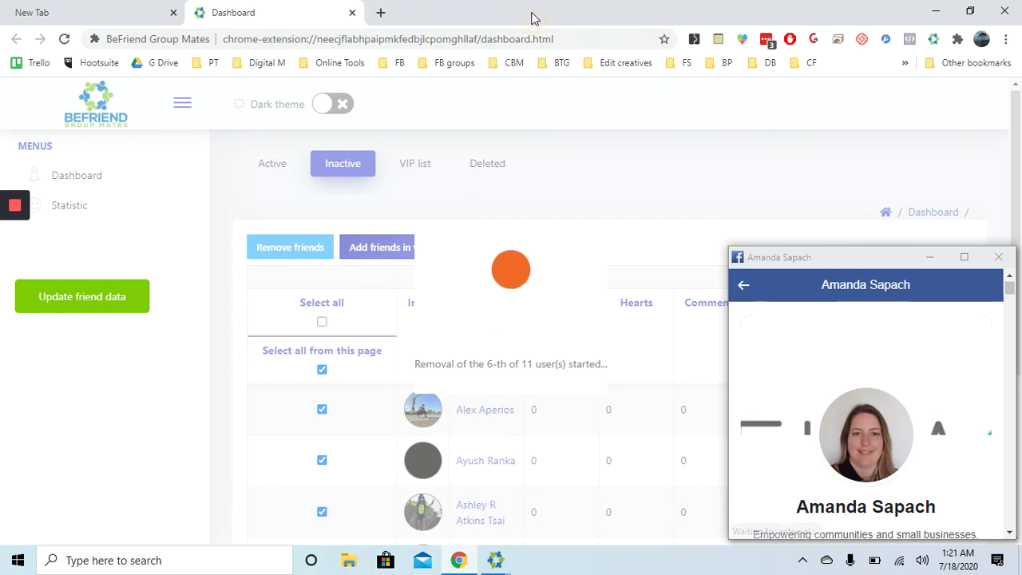
click(383, 13)
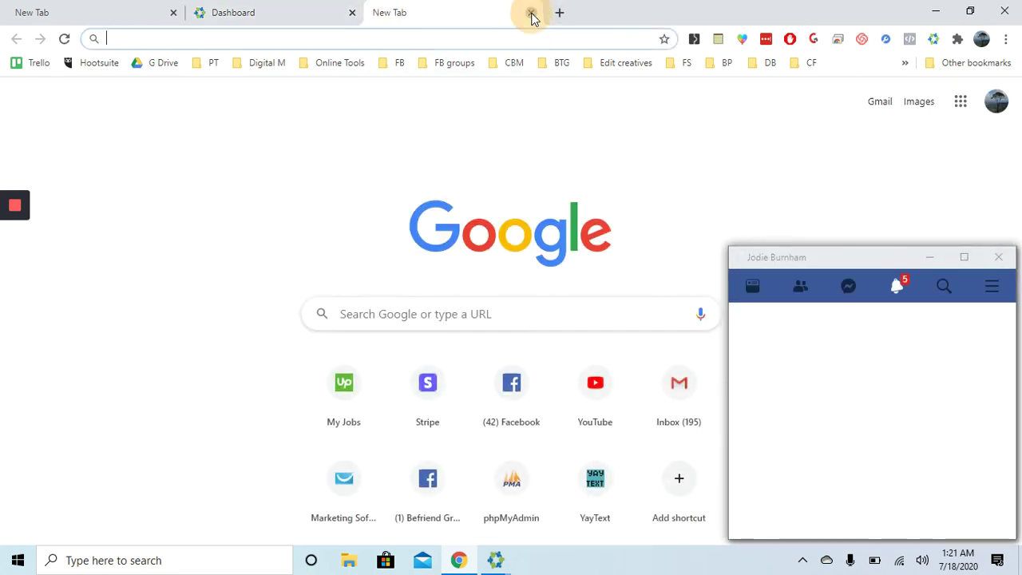
click(531, 13)
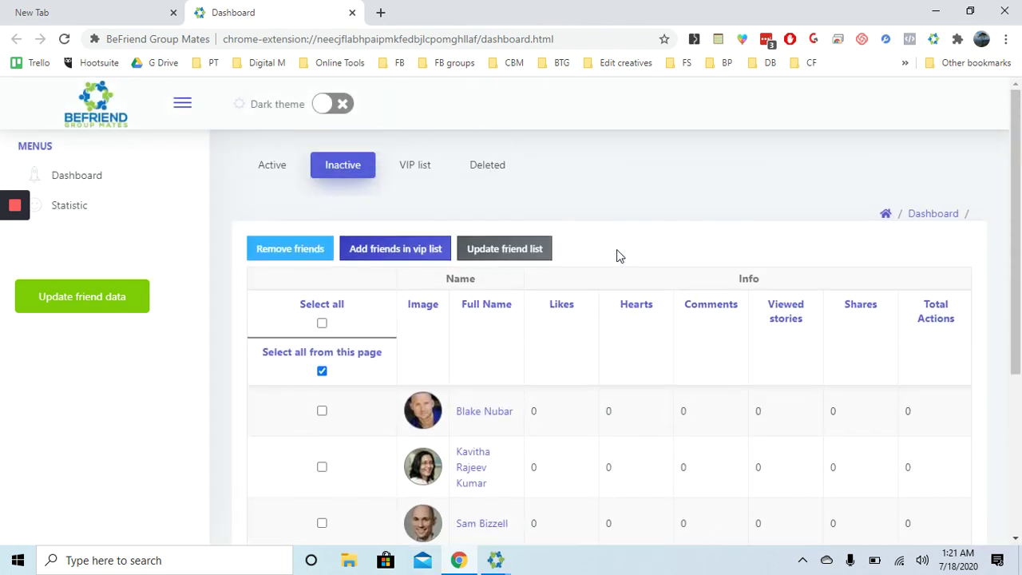
Show the Deleted list and open the first three removed friends' Facebook profiles in new tabs.
click(493, 171)
scroll(216, 341, down, 1)
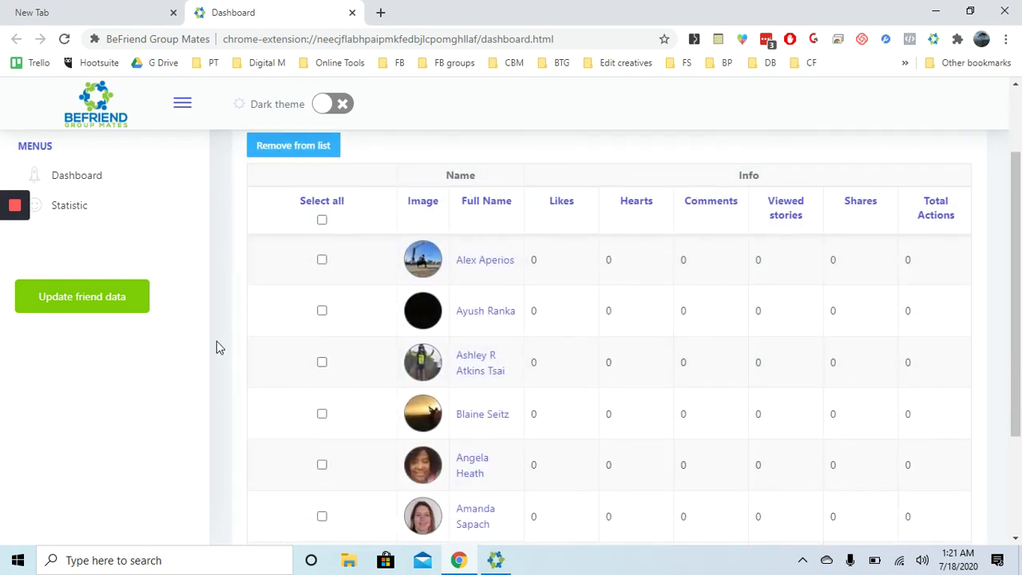
click(479, 266)
click(476, 324)
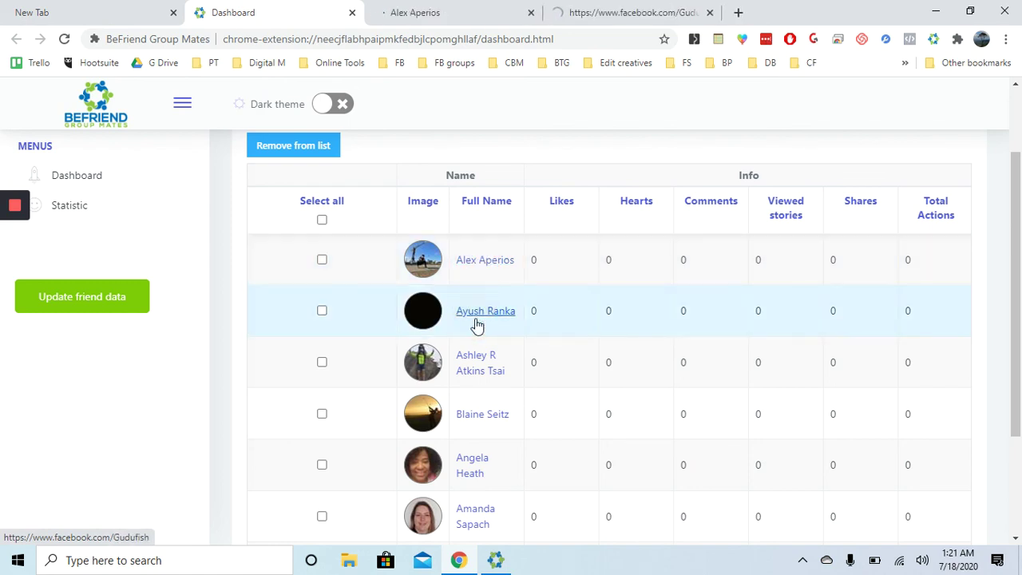
click(469, 359)
Confirm the removed friends' profiles show Add Friend, then close all three profile tabs.
click(440, 8)
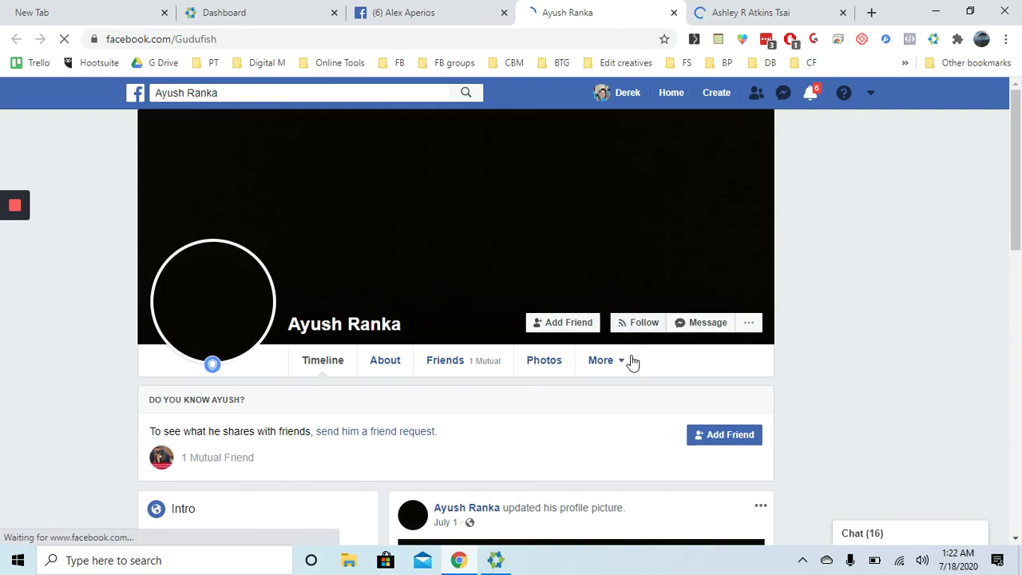
click(749, 8)
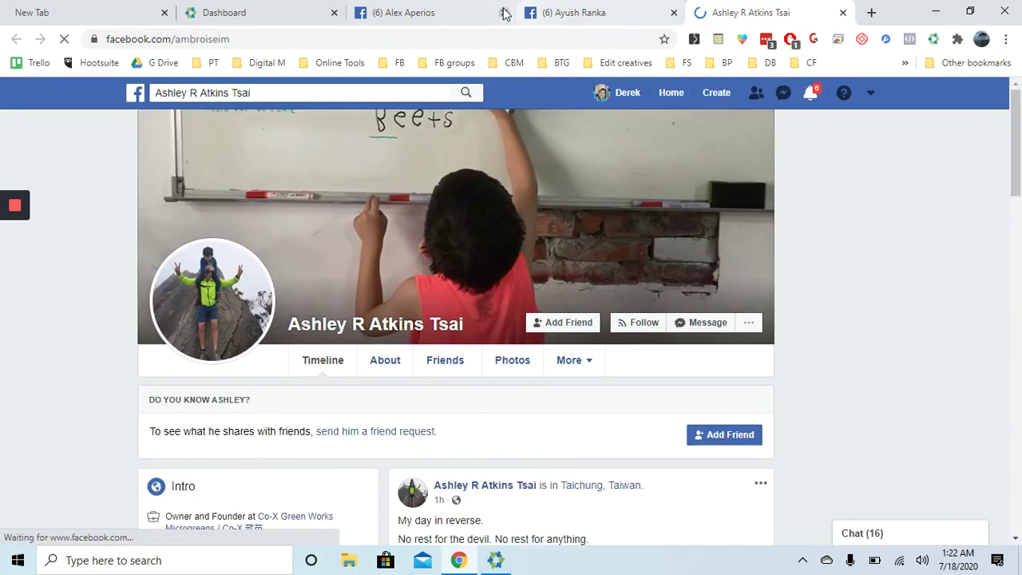
click(504, 12)
click(502, 12)
click(502, 12)
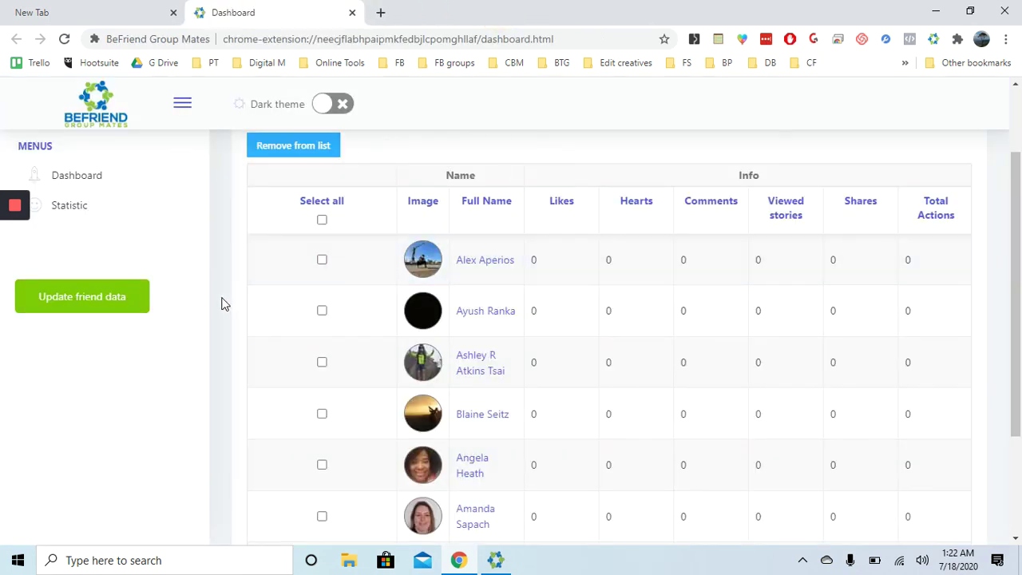
scroll(224, 303, up, 2)
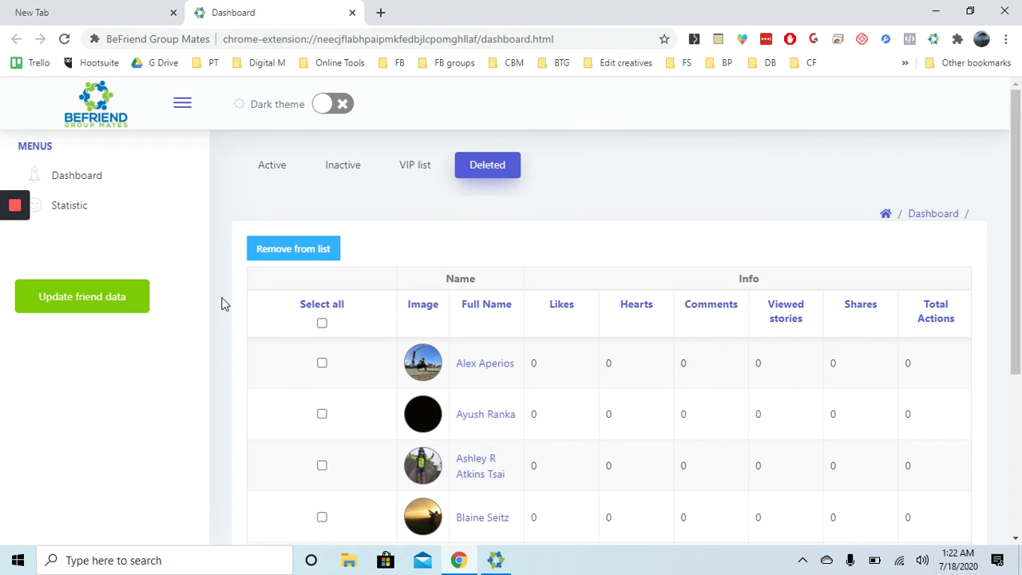